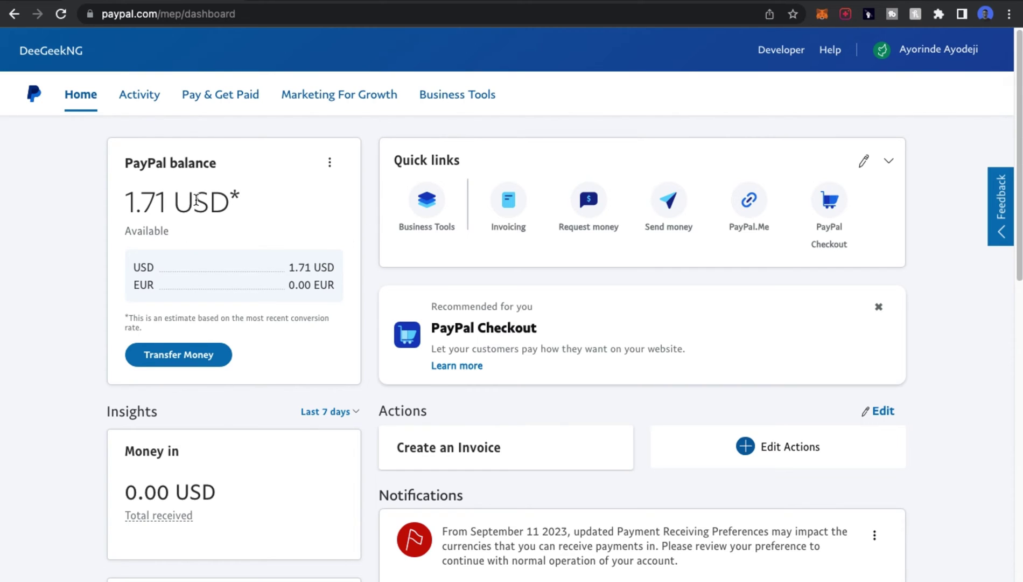
- Inspect the existing dashboard's balance and the 19.00 USD Alitech payment amount
left_click_drag(230, 200, 144, 200)
left_click(143, 200)
scroll(427, 201, "down", 7)
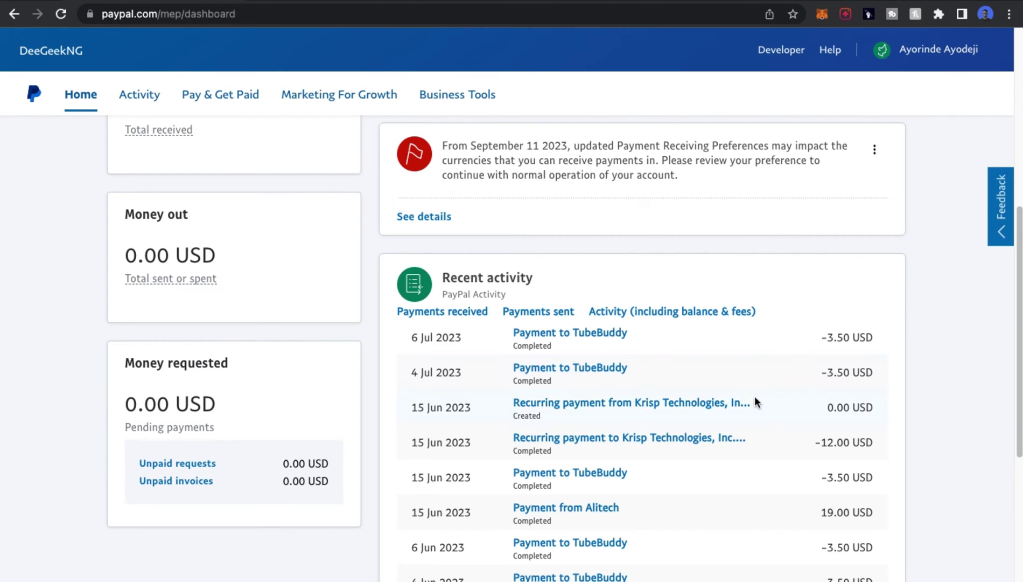
scroll(612, 403, "down", 1)
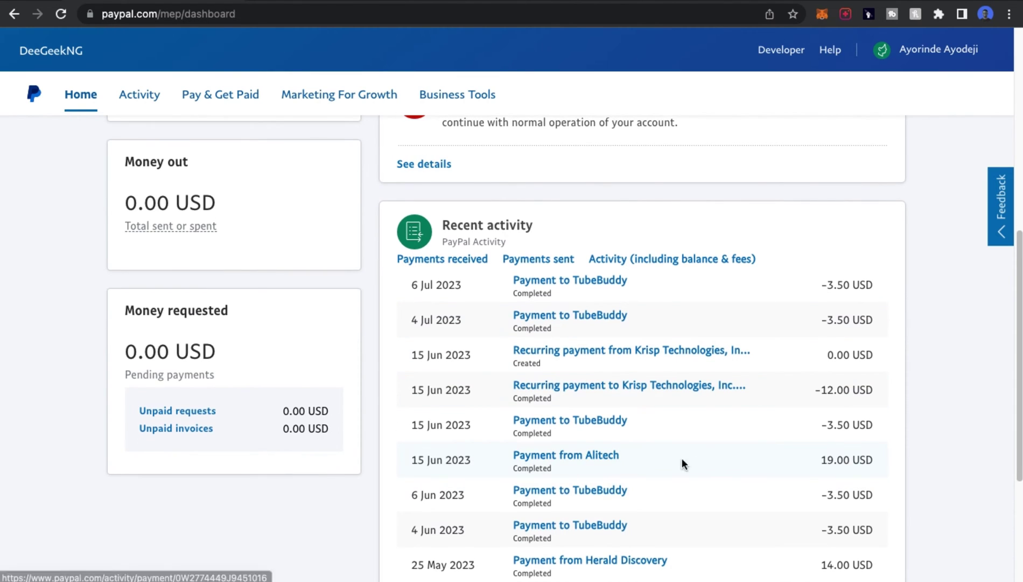
double_click(839, 461)
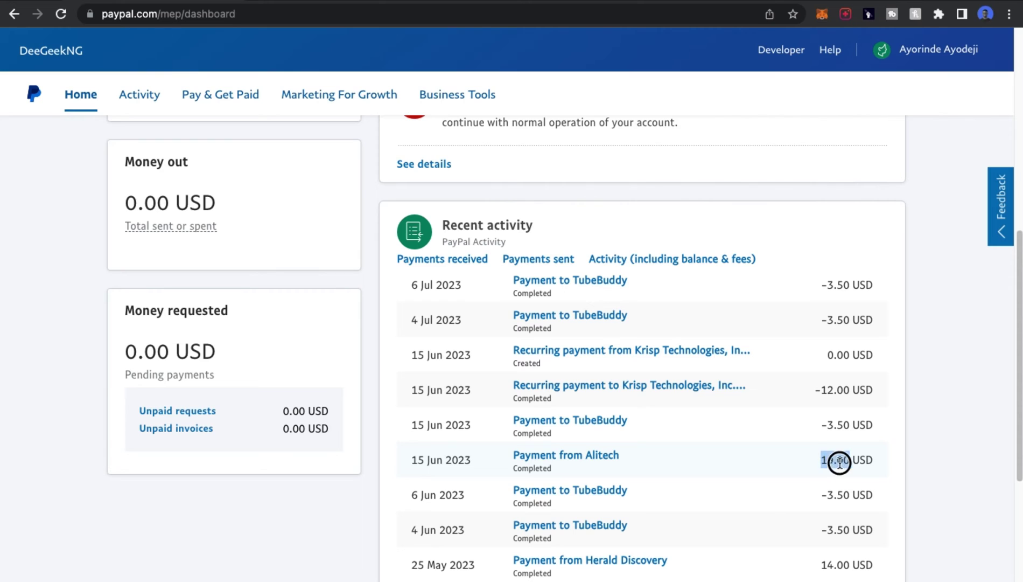
triple_click(840, 461)
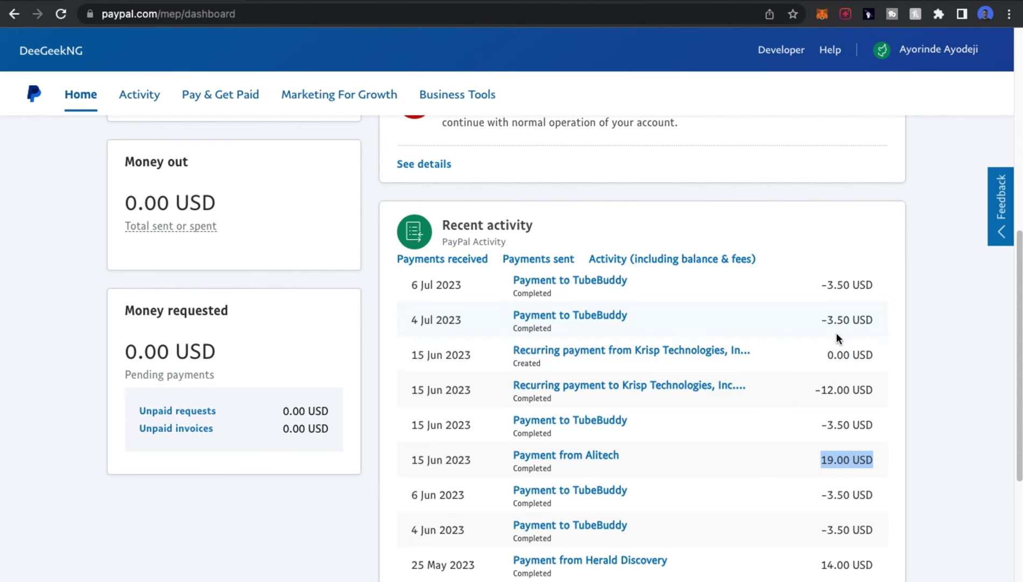
scroll(769, 376, "down", 1)
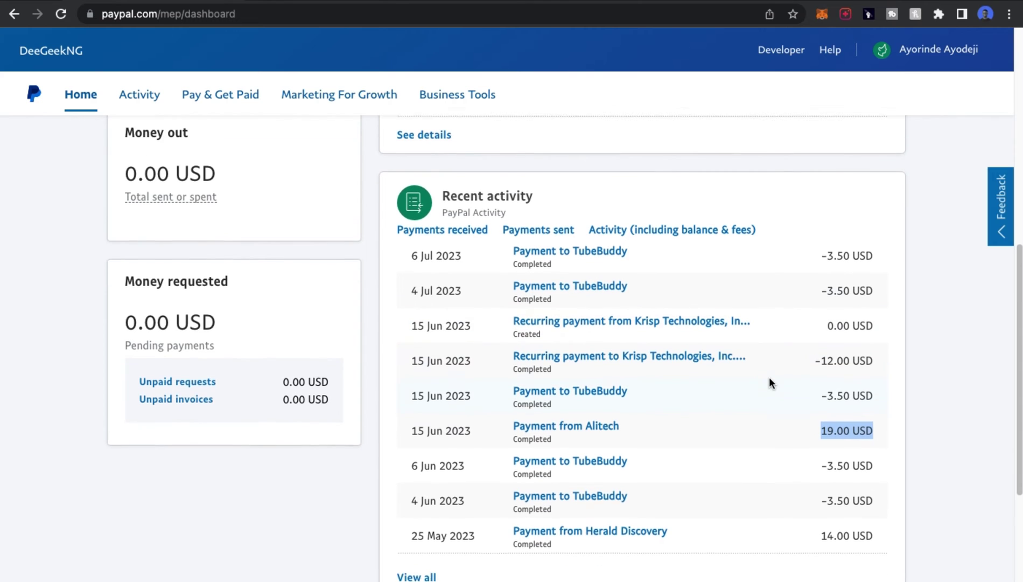
scroll(769, 376, "up", 15)
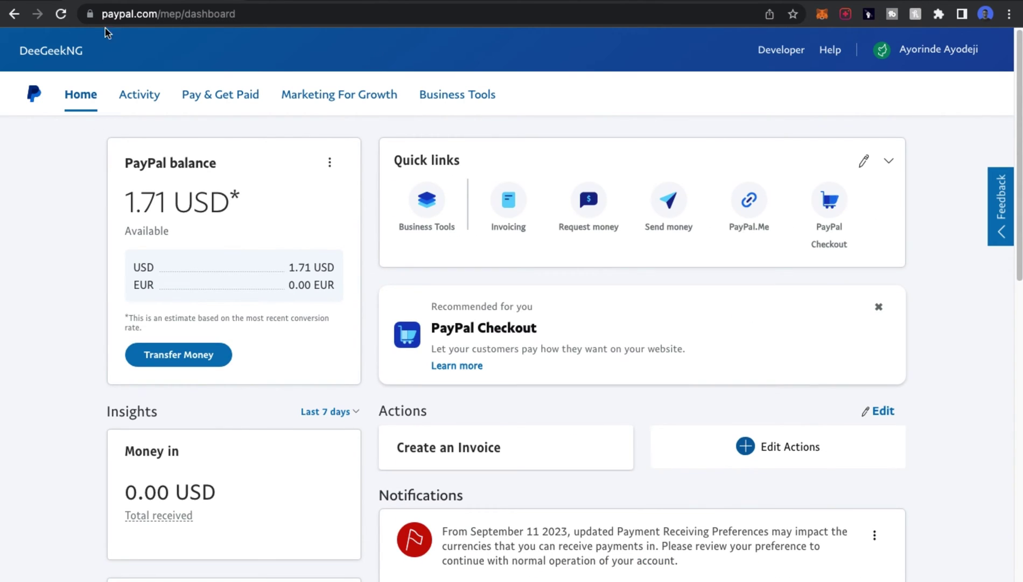
- Reload the PayPal dashboard and scroll through it
left_click(68, 15)
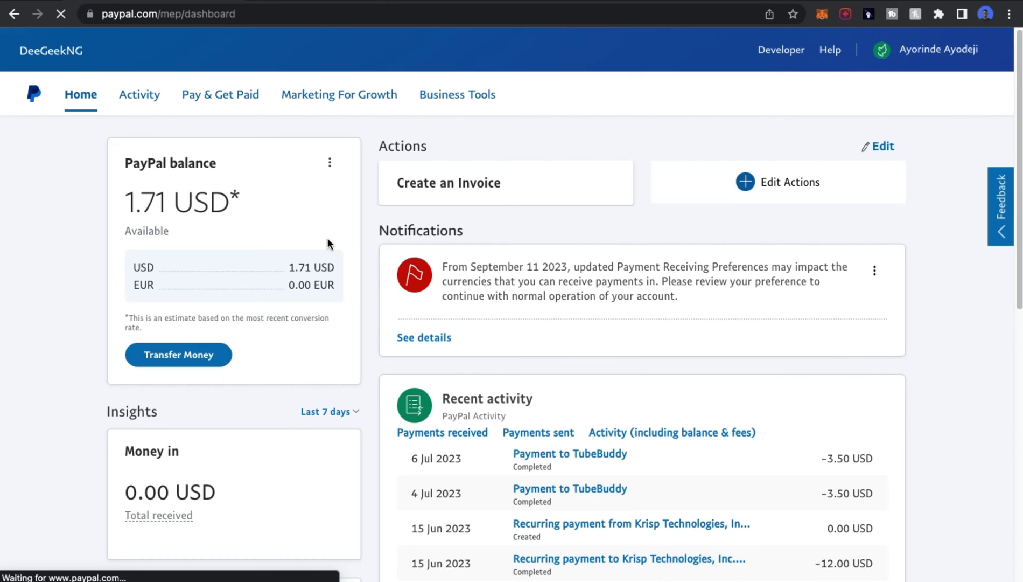
scroll(483, 303, "down", 5)
scroll(483, 305, "down", 6)
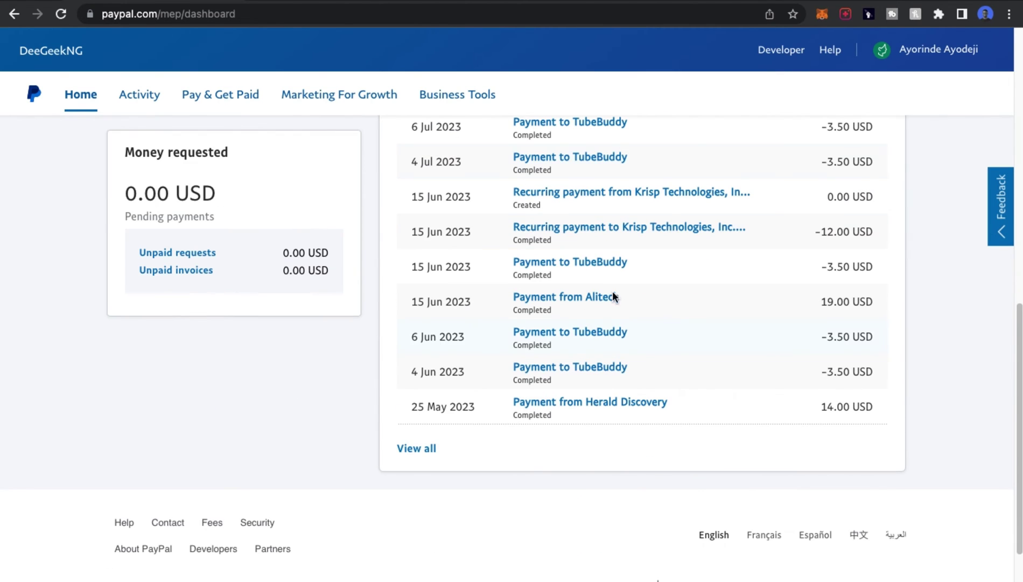
scroll(565, 302, "up", 11)
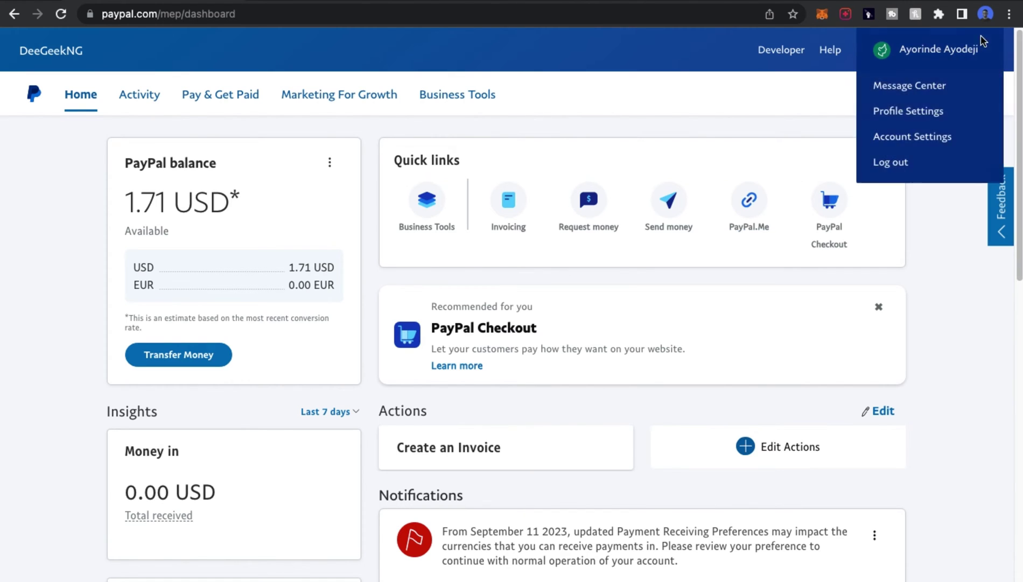
- Load paypal.com/na/home in a new Chrome incognito window
left_click(1006, 15)
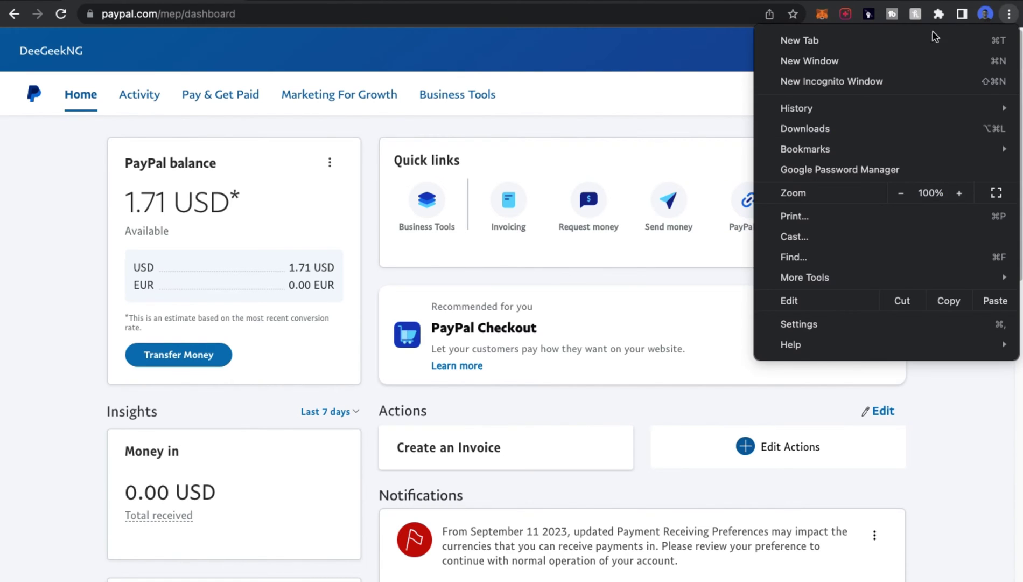
left_click(817, 82)
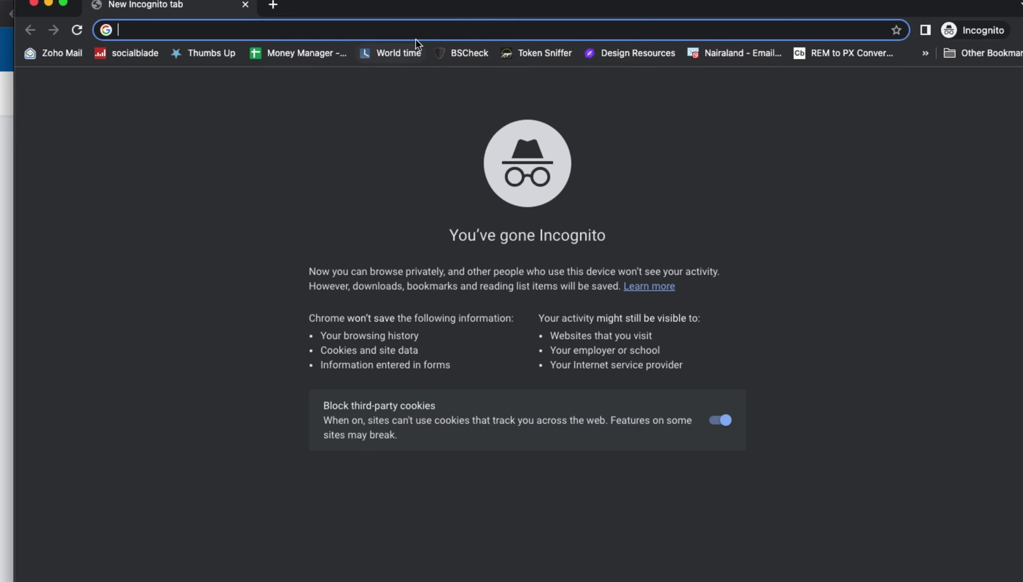
left_click(506, 2)
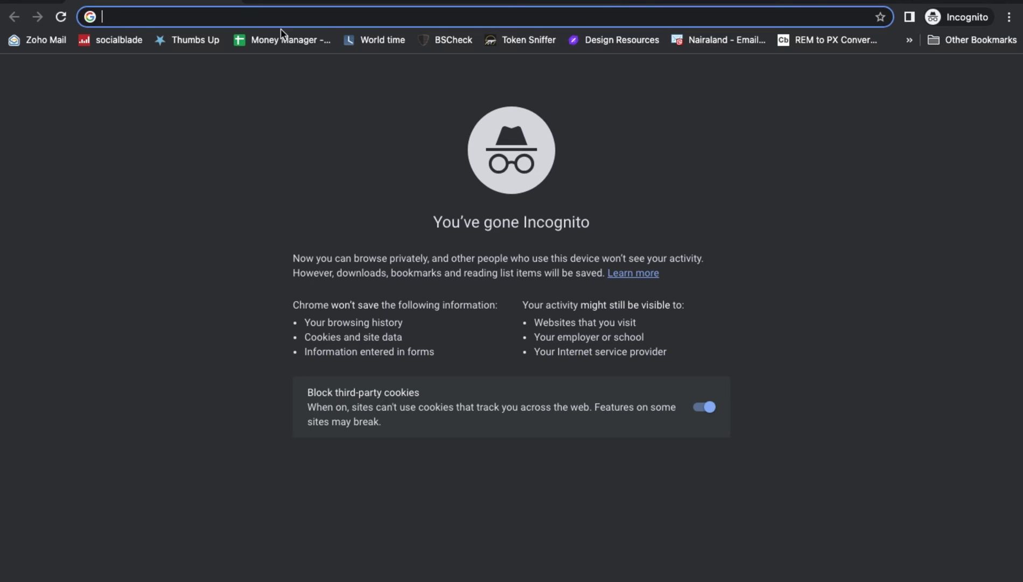
type("paypal")
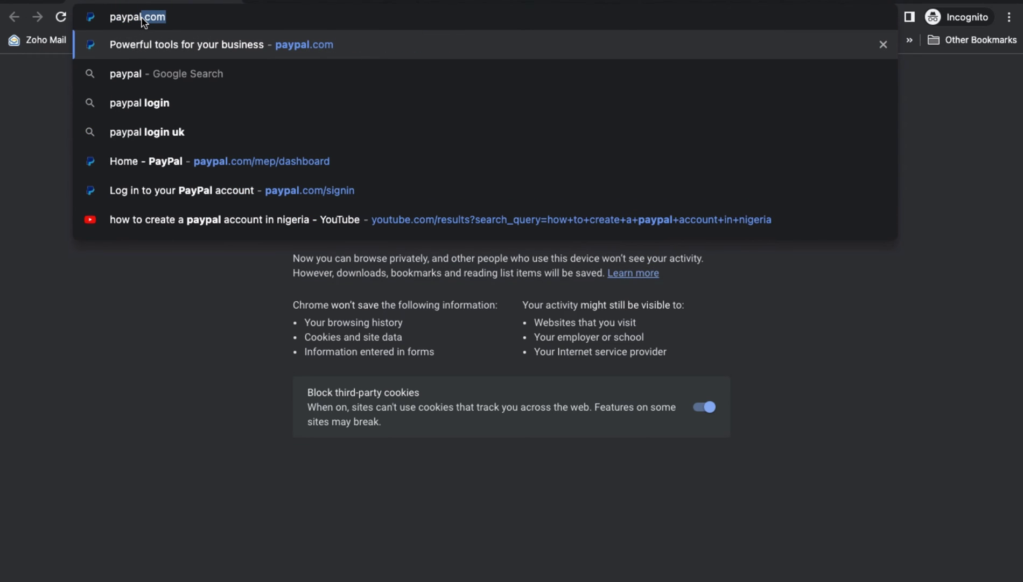
type(".com/na")
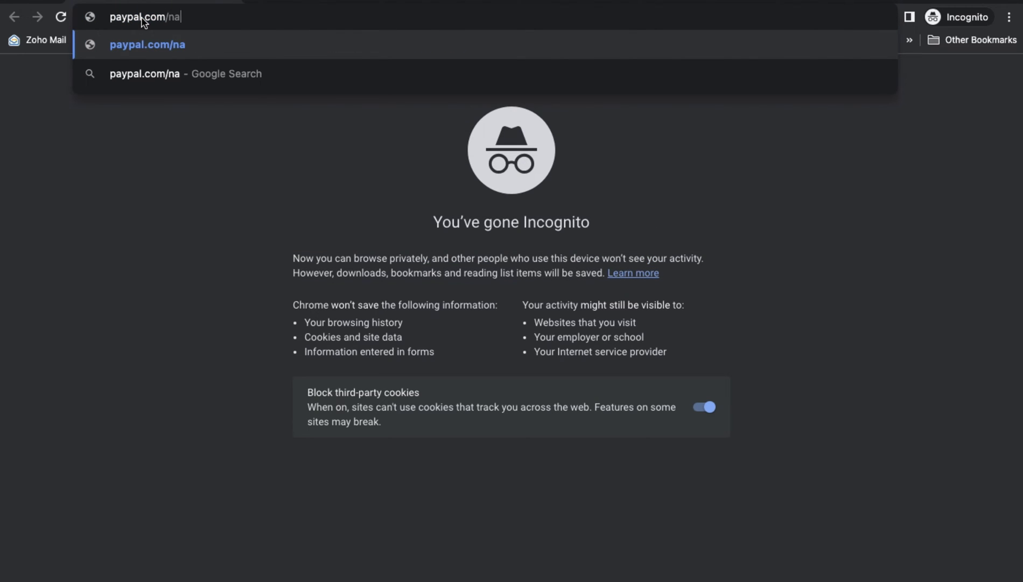
type("/home")
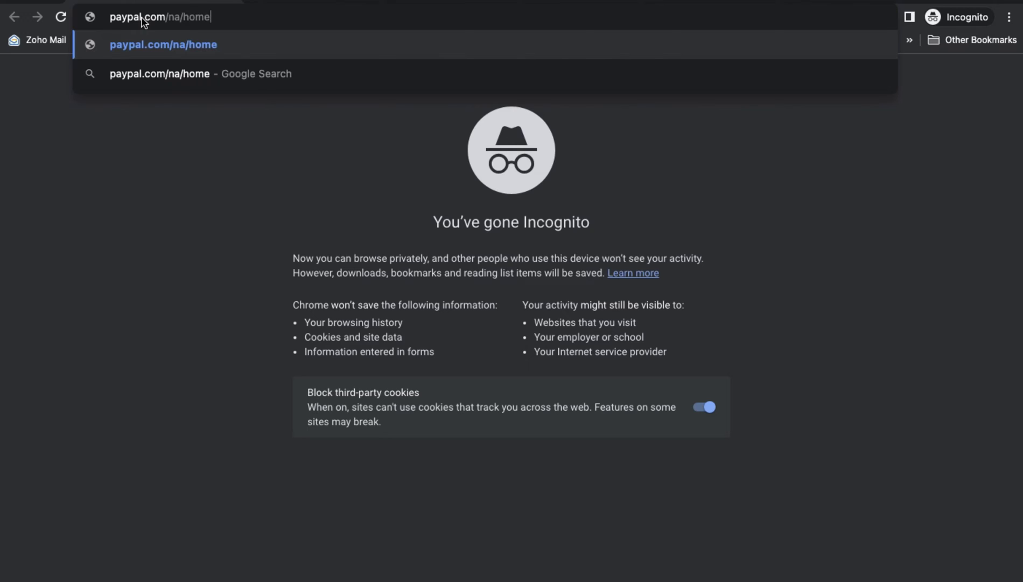
key("Return")
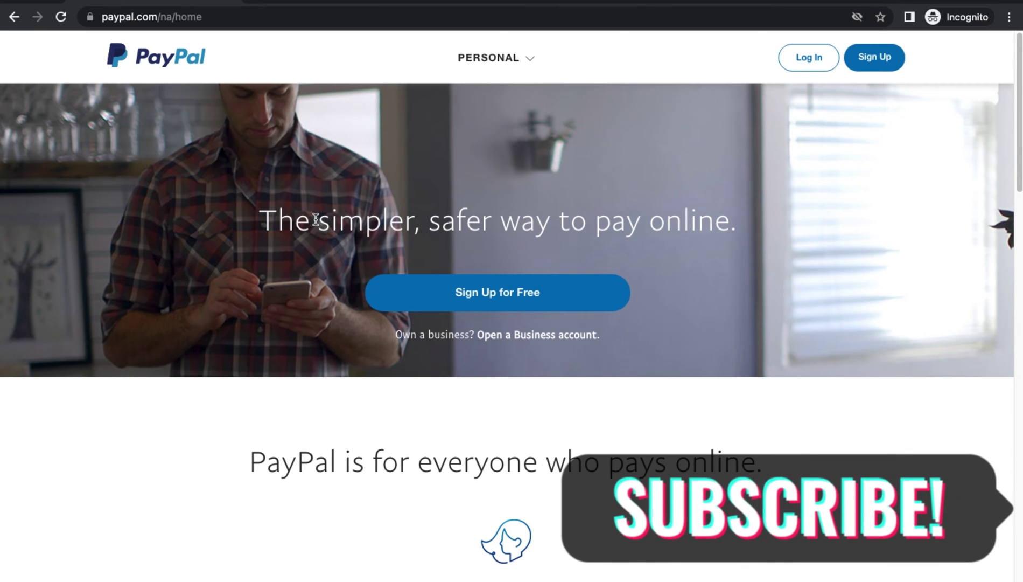
scroll(341, 149, "down", 1)
scroll(340, 151, "down", 8)
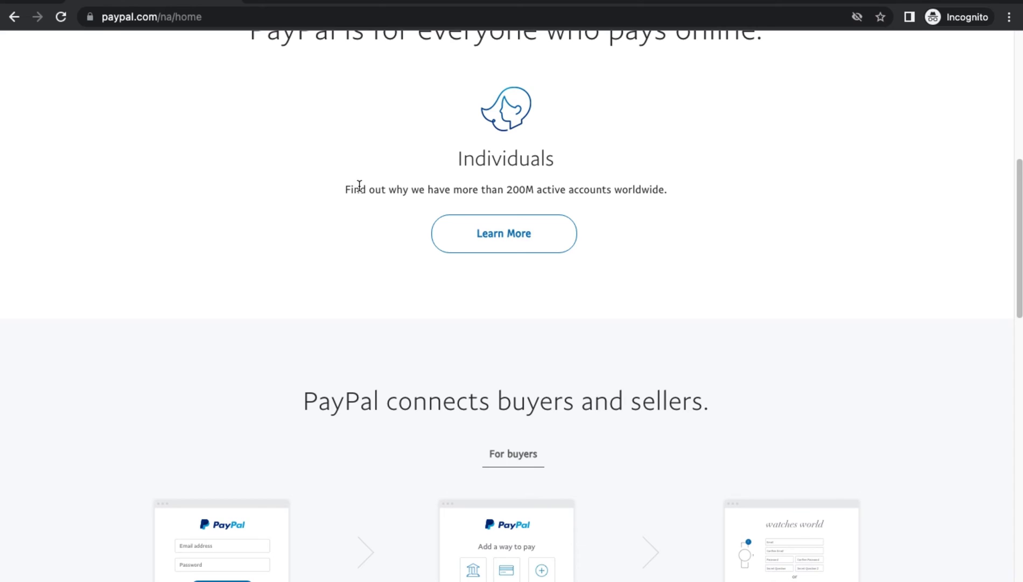
scroll(359, 187, "down", 9)
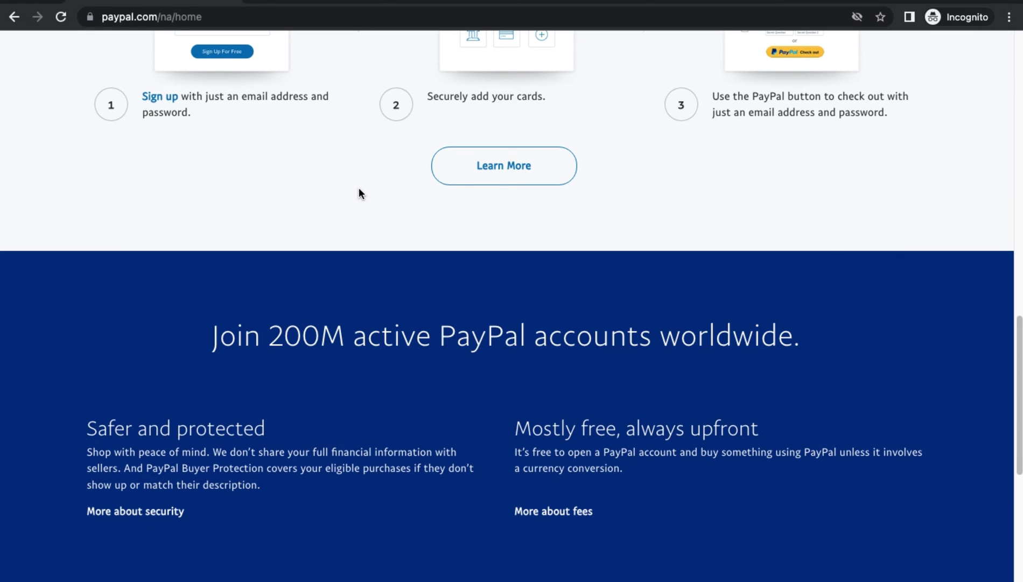
scroll(359, 187, "up", 17)
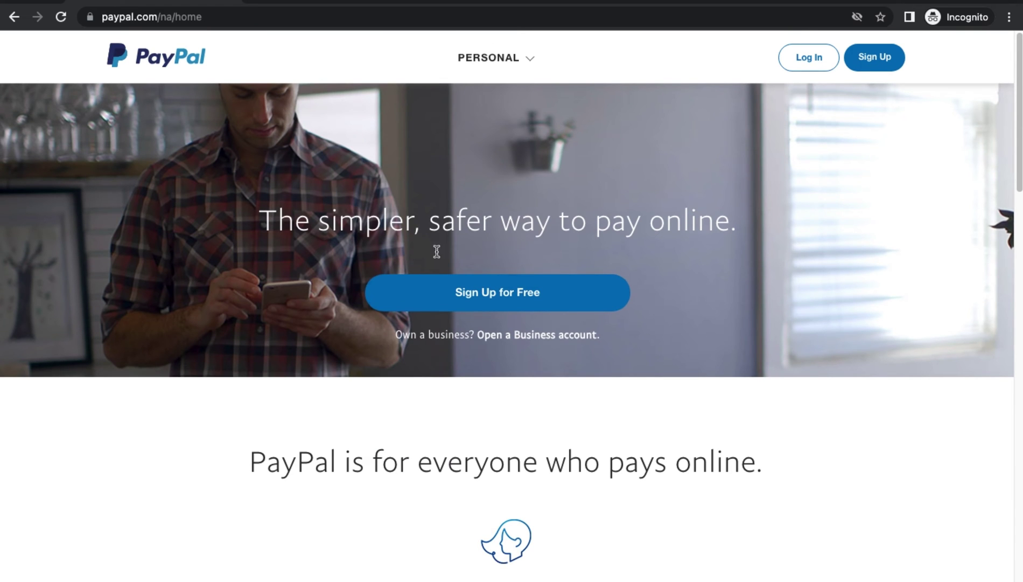
scroll(542, 309, "down", 9)
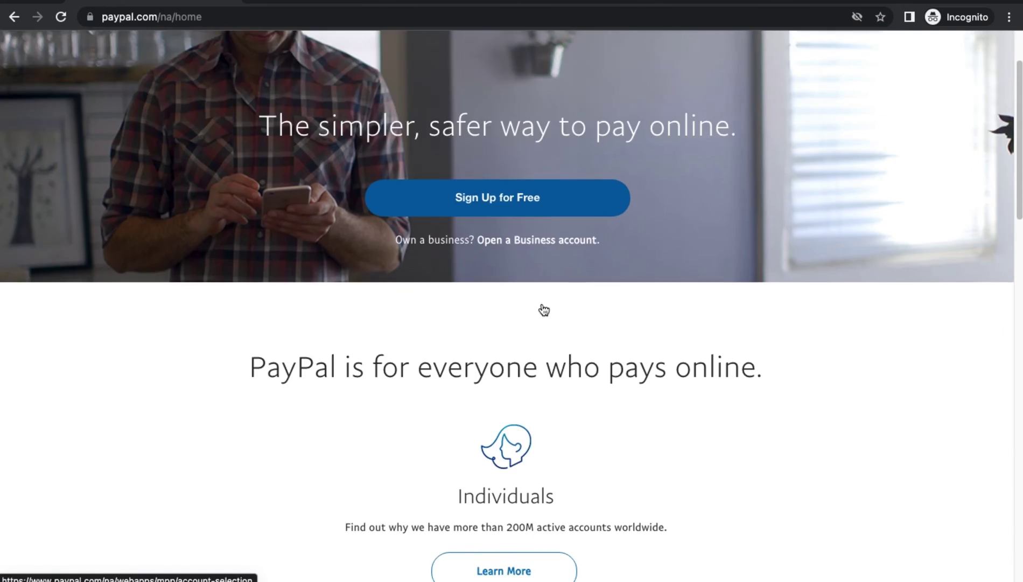
scroll(543, 309, "down", 15)
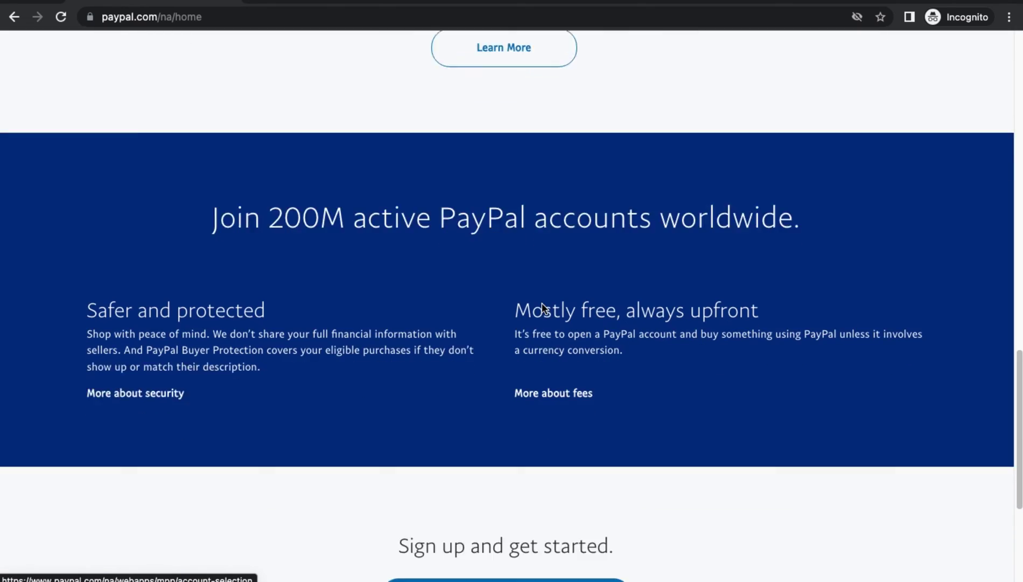
scroll(542, 309, "up", 12)
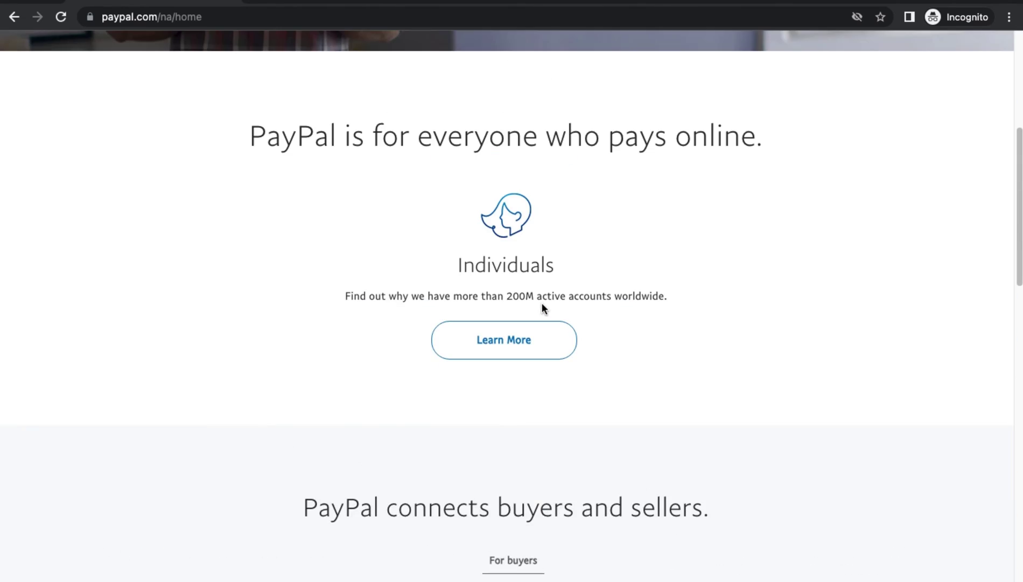
scroll(542, 303, "up", 6)
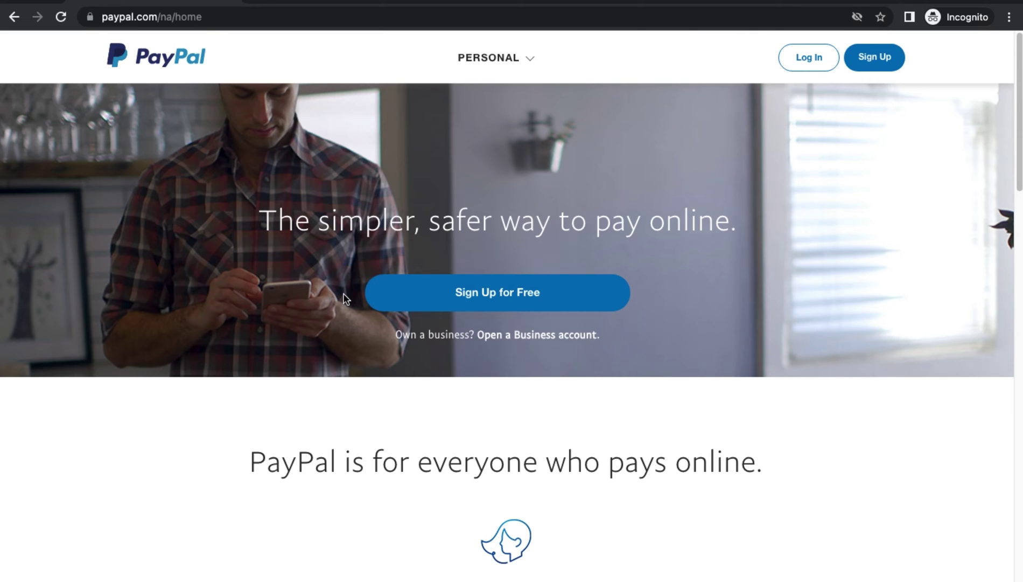
- Change the address's country code from na to ae to load PayPal's UAE home page
left_click(167, 20)
left_click(173, 19)
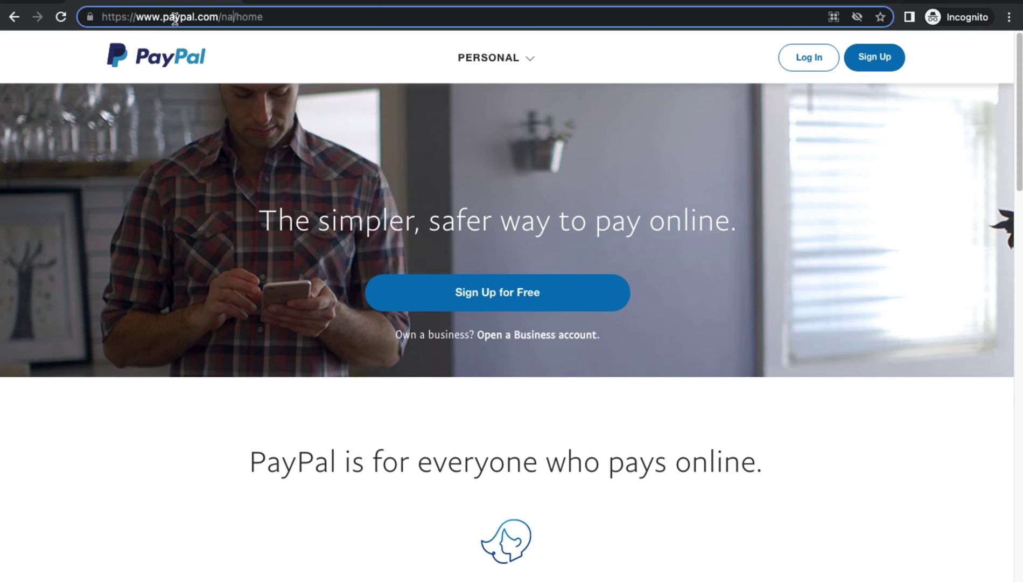
double_click(232, 17)
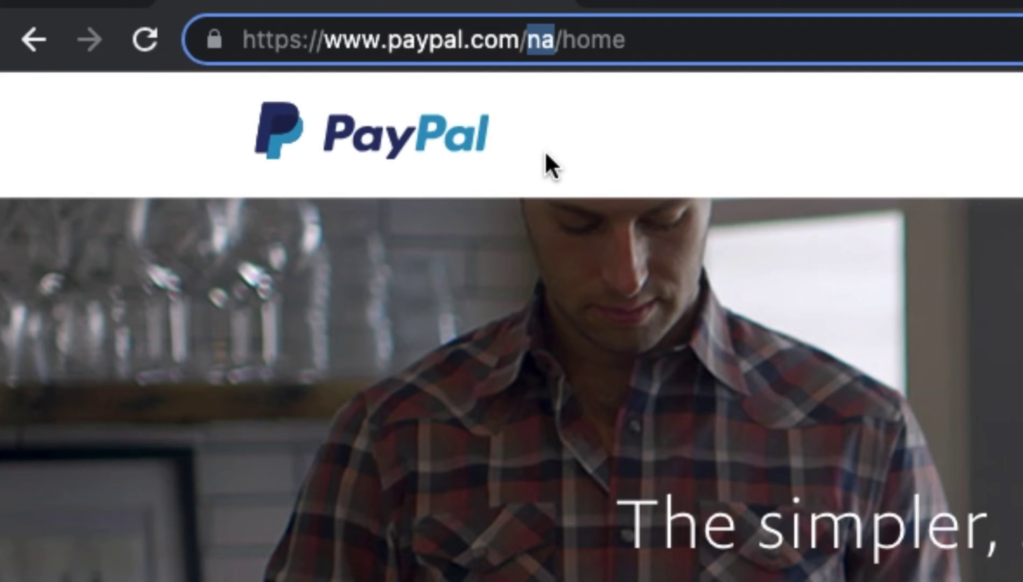
type("uae")
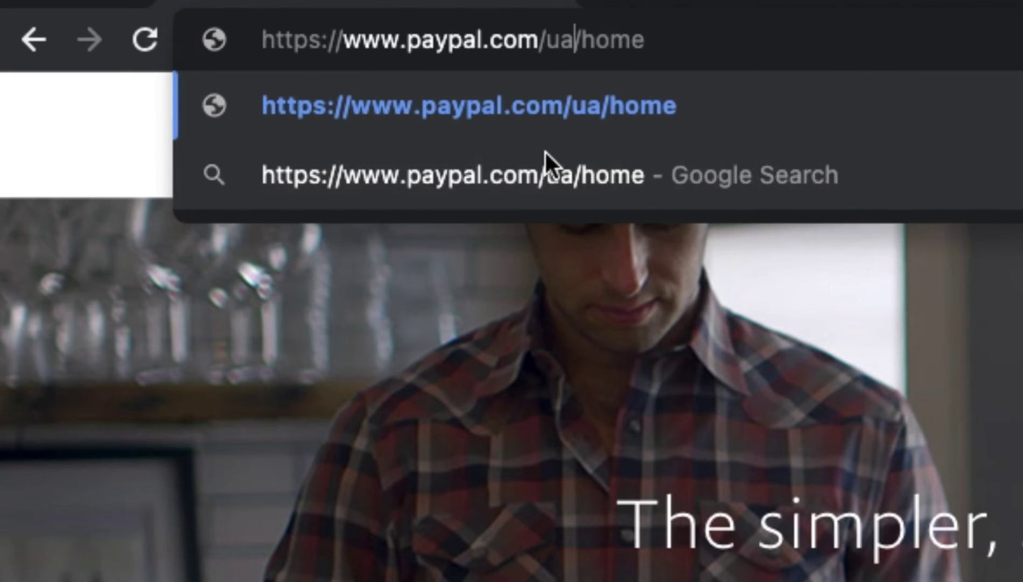
key("BackSpace")
key("BackSpace")
key("BackSpace")
type("ae")
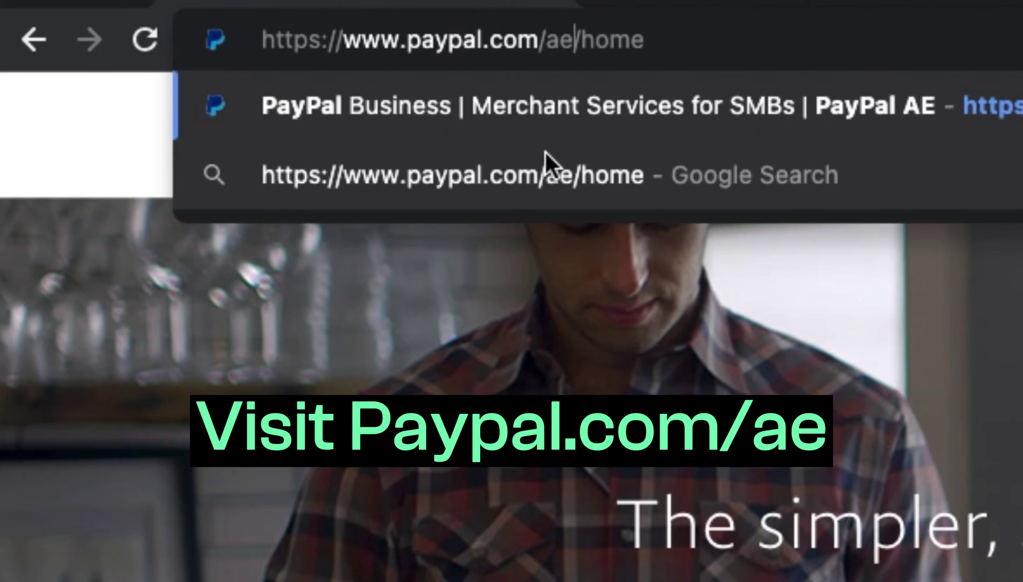
key("Return")
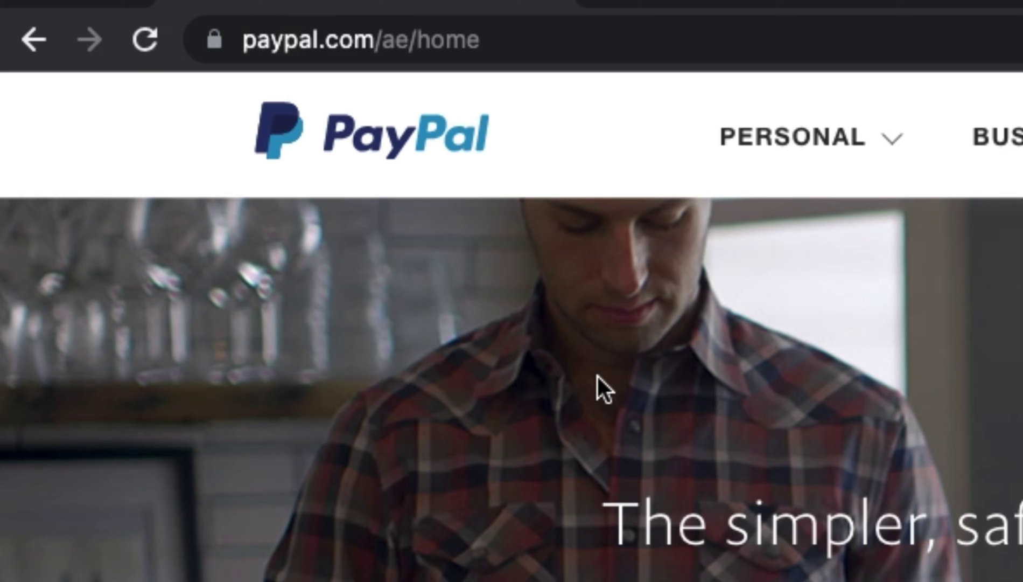
- Reload paypal.com/ae/home after correcting a mistyped 'us' back to 'ae'
left_click(411, 41)
left_click(410, 40)
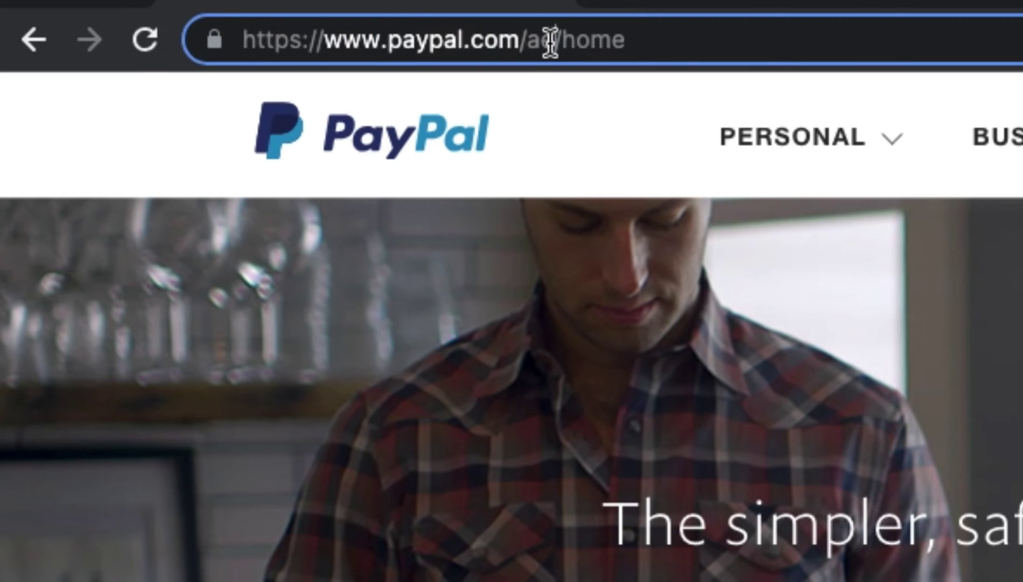
left_click_drag(551, 39, 533, 45)
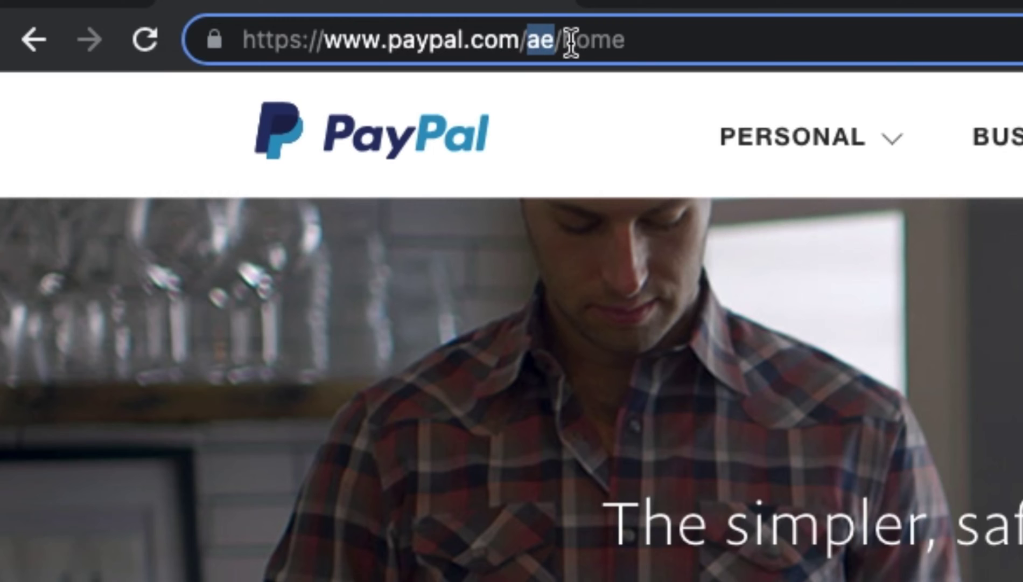
type("us")
key("BackSpace")
key("BackSpace")
type("a")
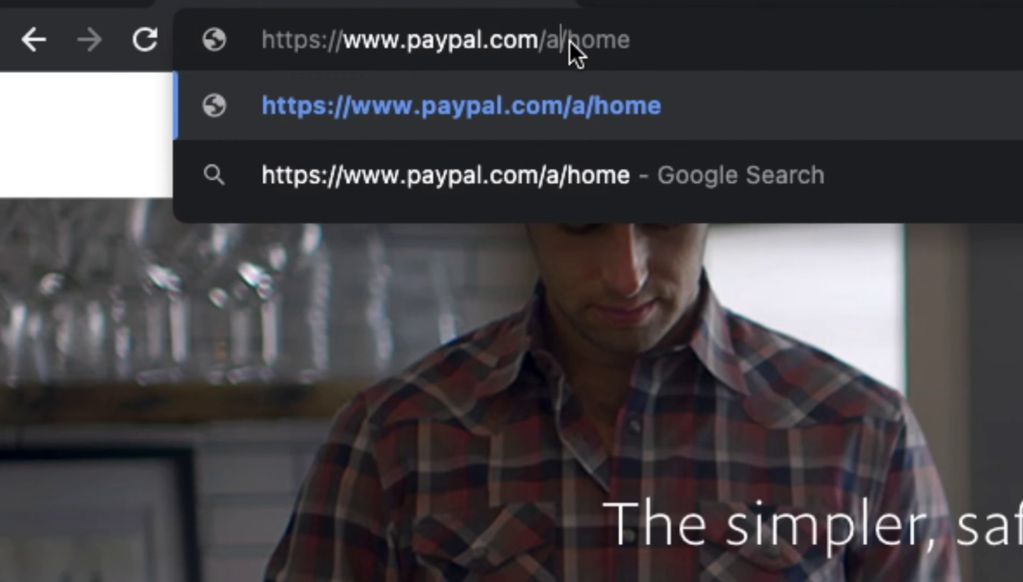
type("e")
key("Return")
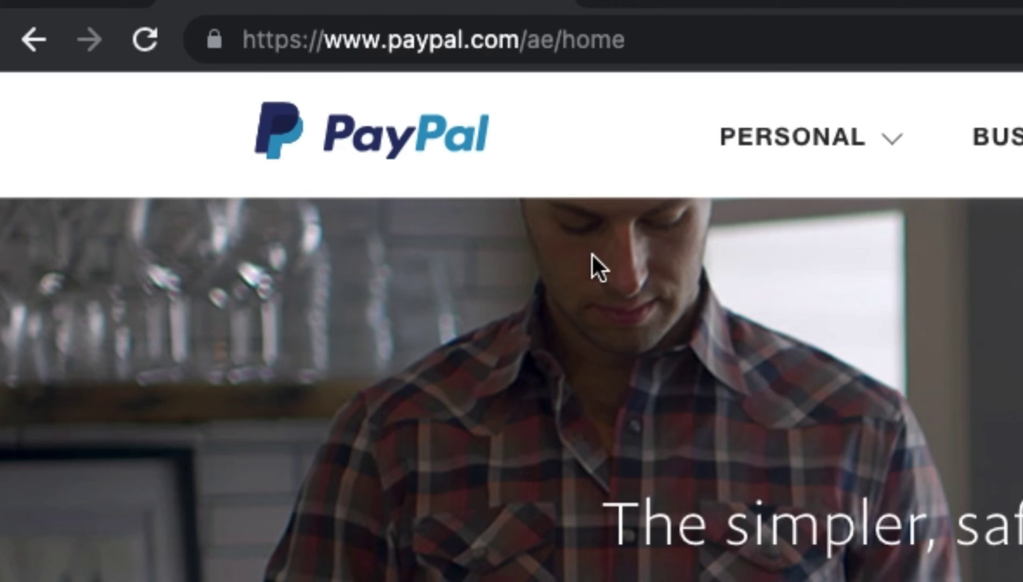
- Browse the personal and business account menus and scroll through the UAE home page
left_click(849, 171)
left_click(1001, 139)
scroll(511, 323, "down", 5)
scroll(511, 324, "down", 15)
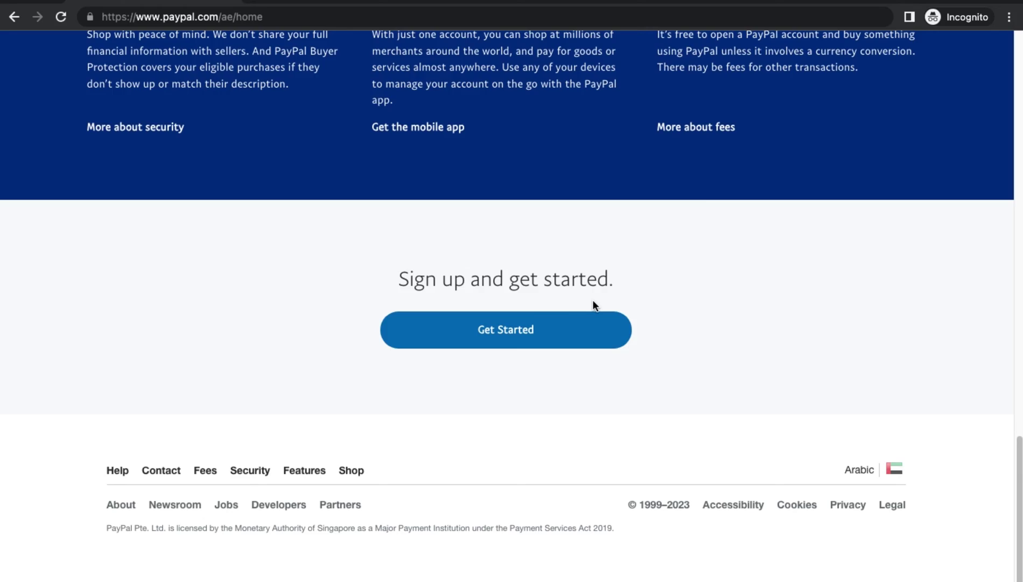
scroll(692, 283, "up", 15)
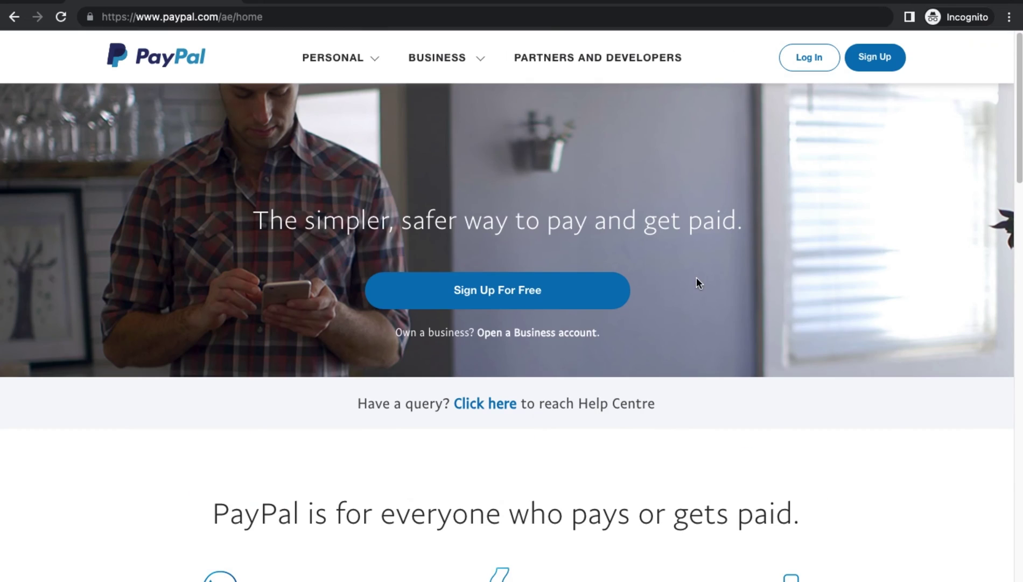
- Choose Business Account in PayPal sign-up, continue, and focus the email address field
left_click(872, 60)
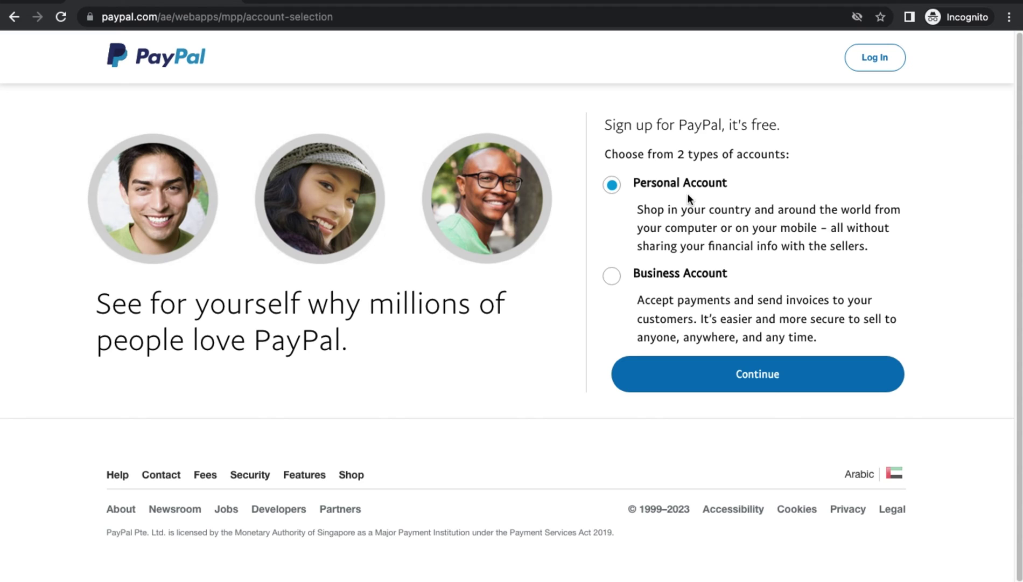
left_click(612, 283)
left_click(705, 384)
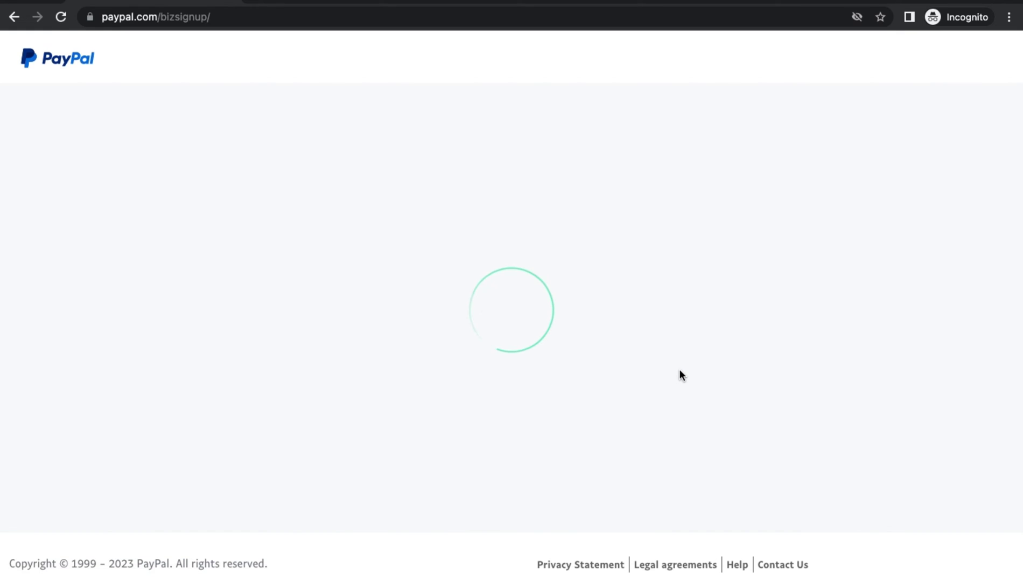
left_click(434, 373)
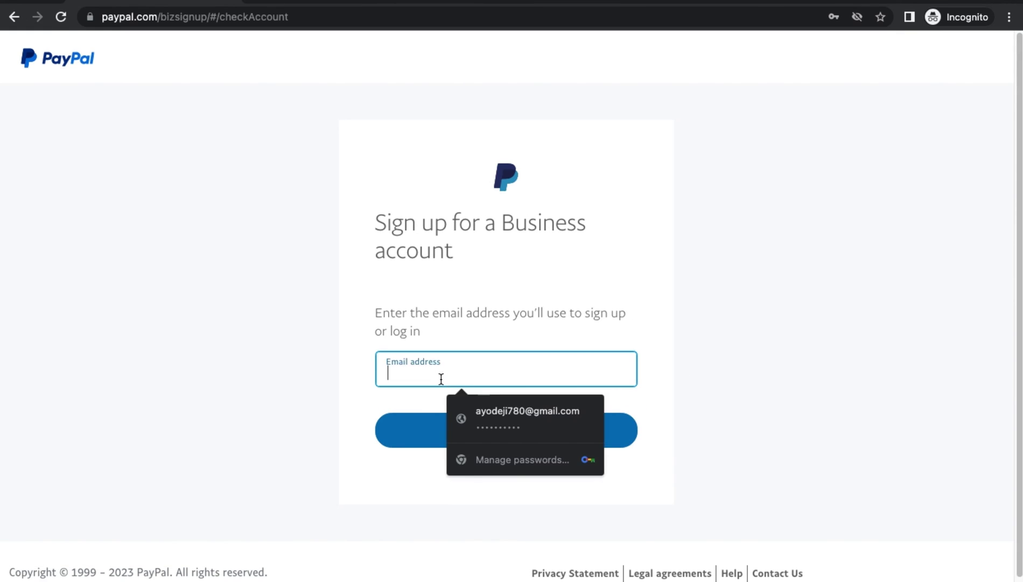
- Paste the sign-up email address, continue, and move on to the password field
key("ctrl+v")
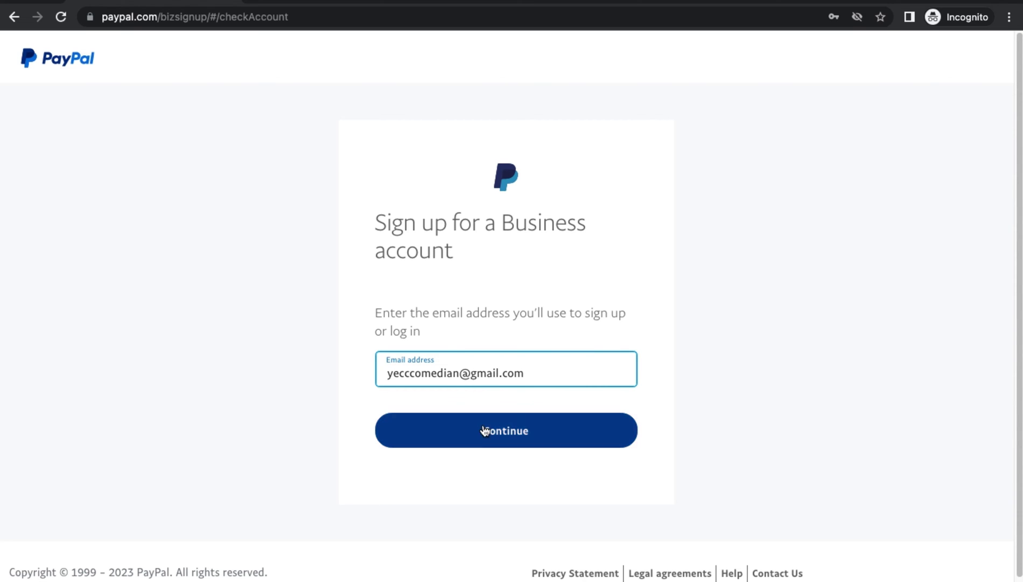
left_click(483, 429)
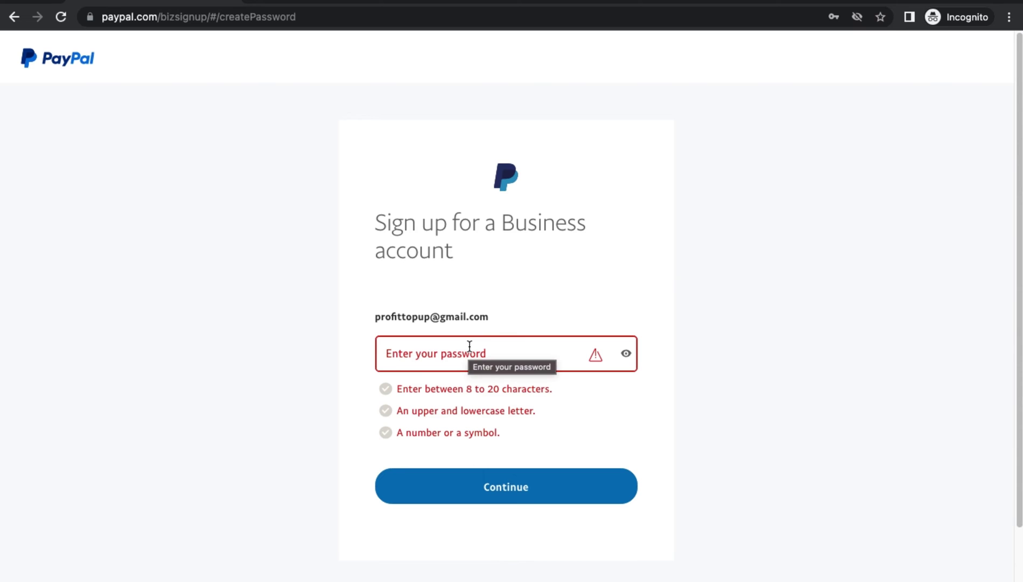
left_click(468, 346)
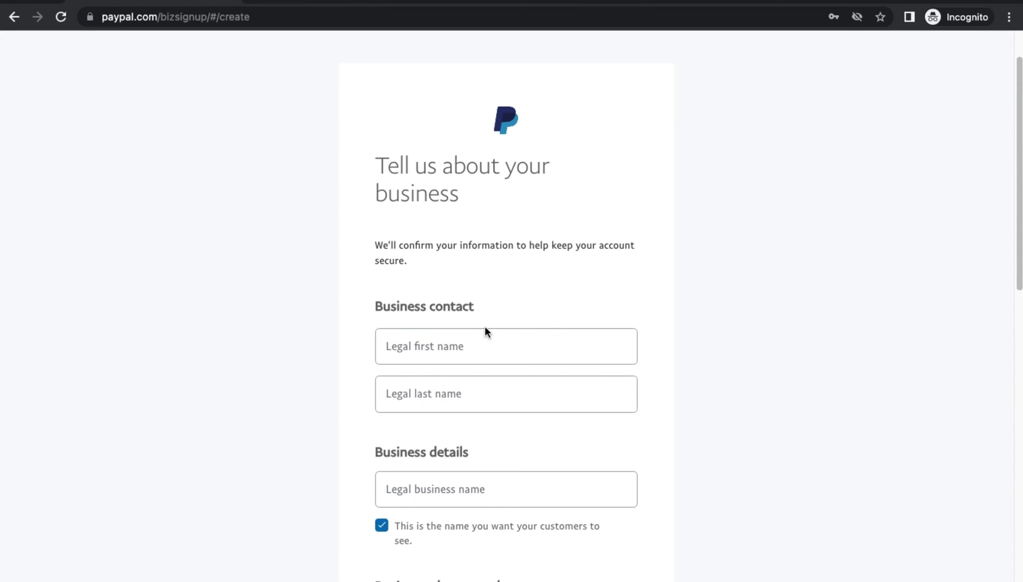
- Enter the owner's legal first and last names
scroll(480, 324, "down", 3)
left_click(408, 208)
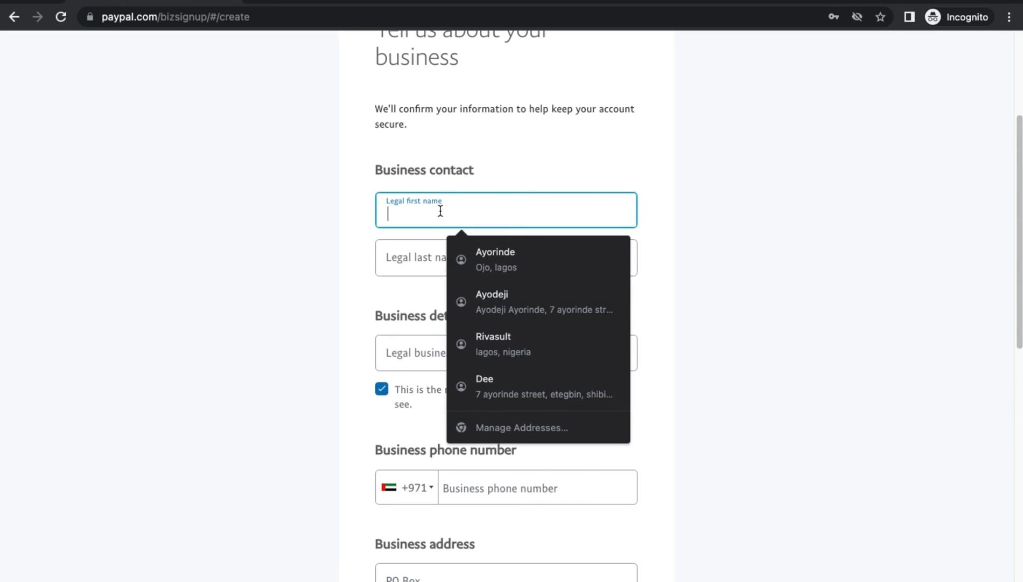
key("Tab")
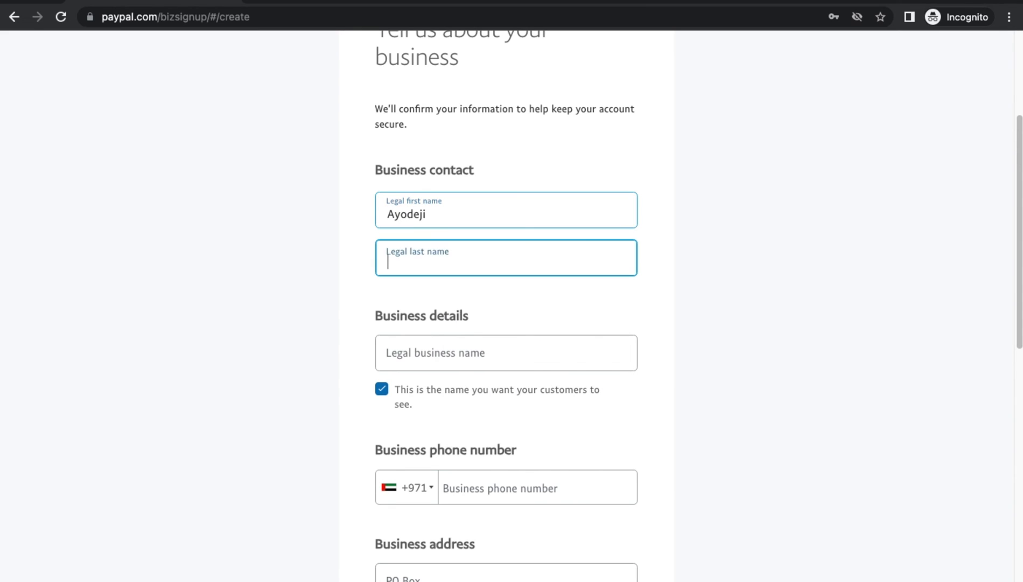
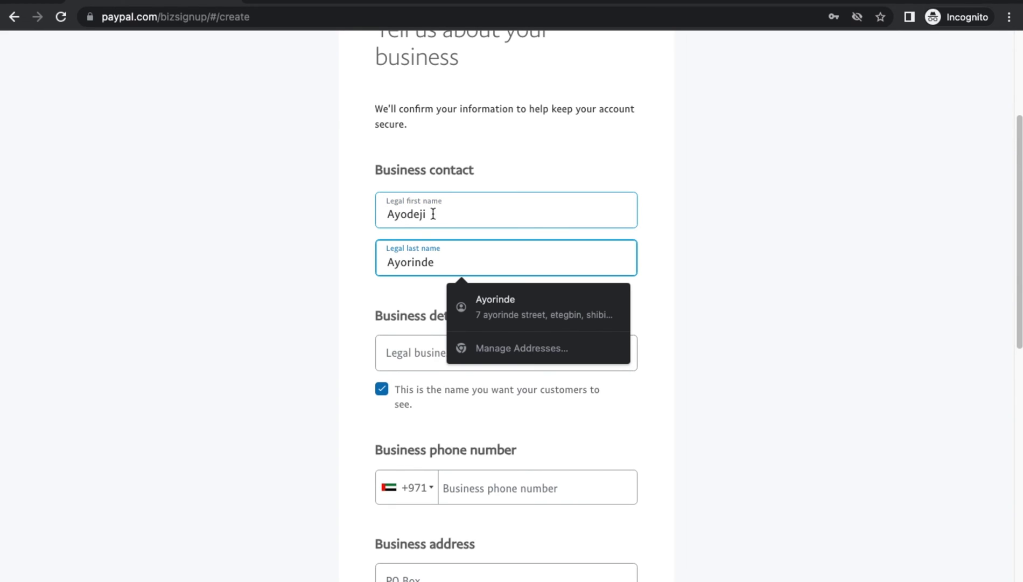
left_click(286, 243)
- Fill in business name NestHub Nambia and pick the +971 phone country code
scroll(408, 254, "down", 1)
scroll(409, 258, "down", 1)
left_click(428, 305)
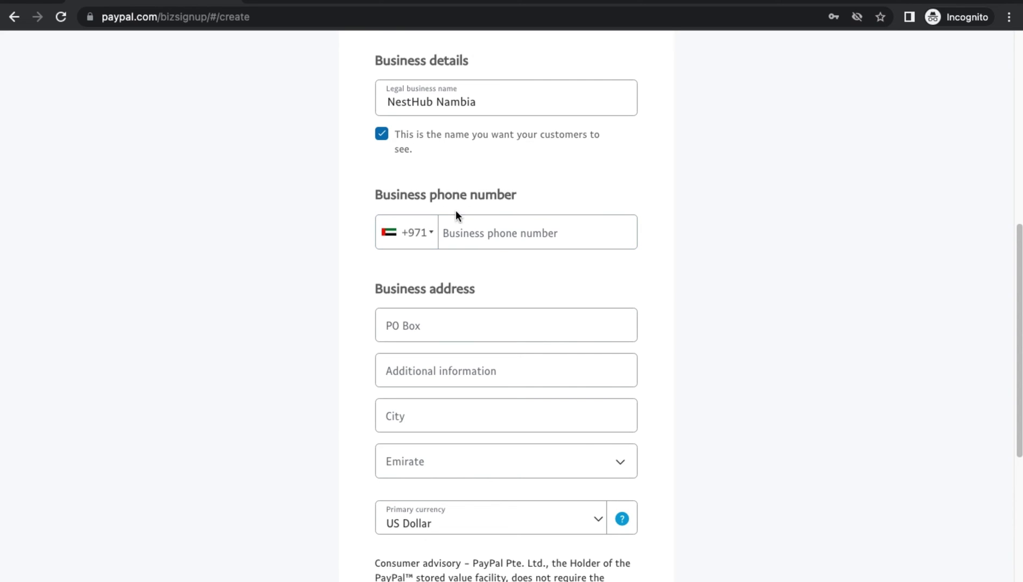
left_click(403, 243)
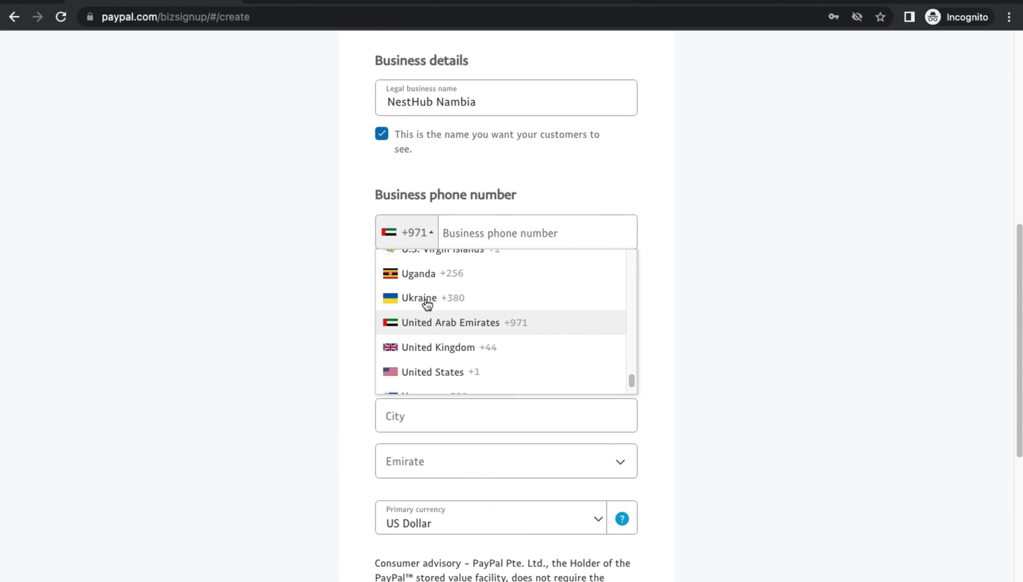
scroll(478, 354, "up", 3)
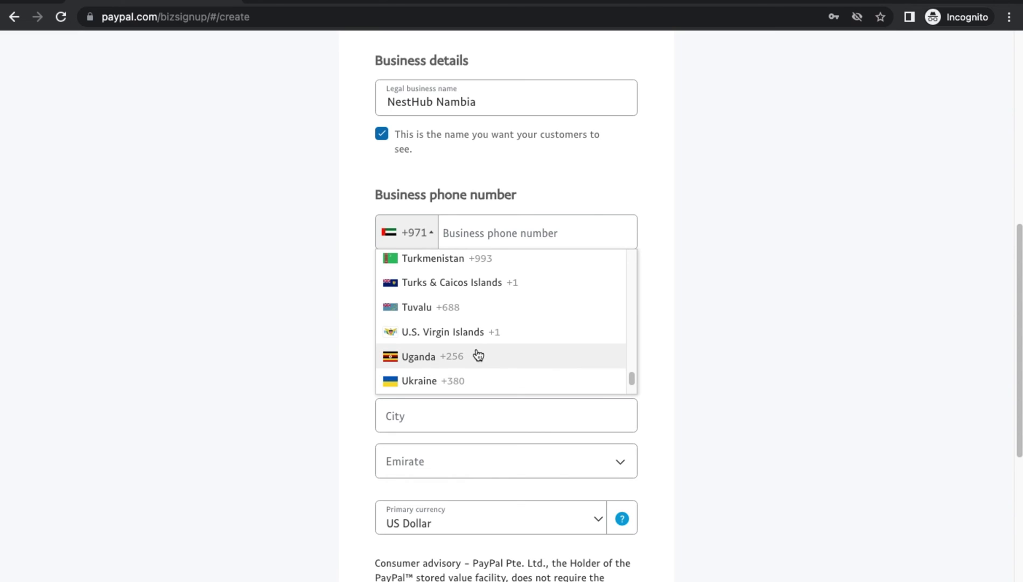
scroll(473, 349, "down", 3)
scroll(470, 345, "up", 3)
scroll(471, 344, "down", 1)
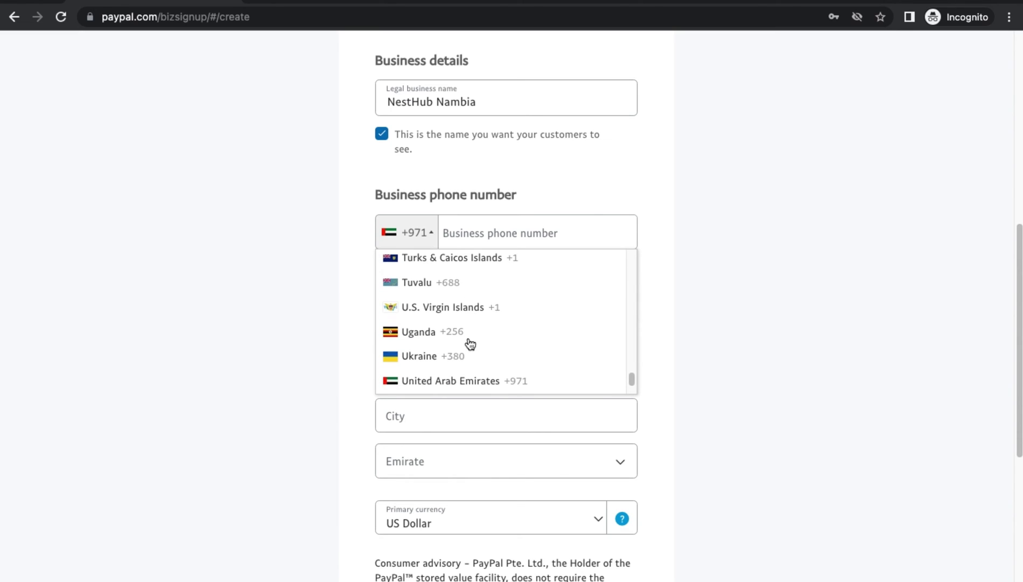
scroll(469, 344, "down", 3)
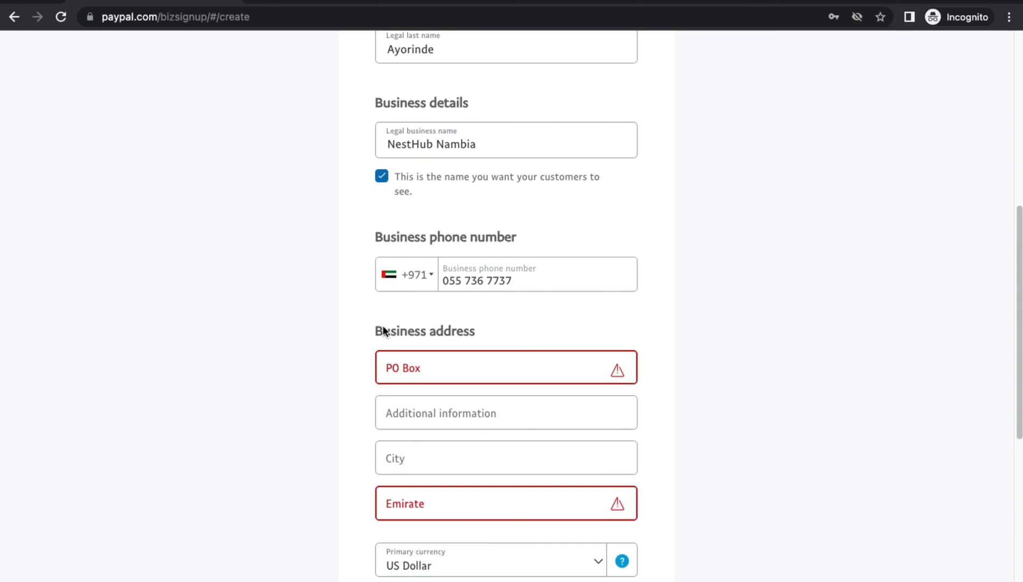
left_click(422, 358)
scroll(422, 297, "down", 4)
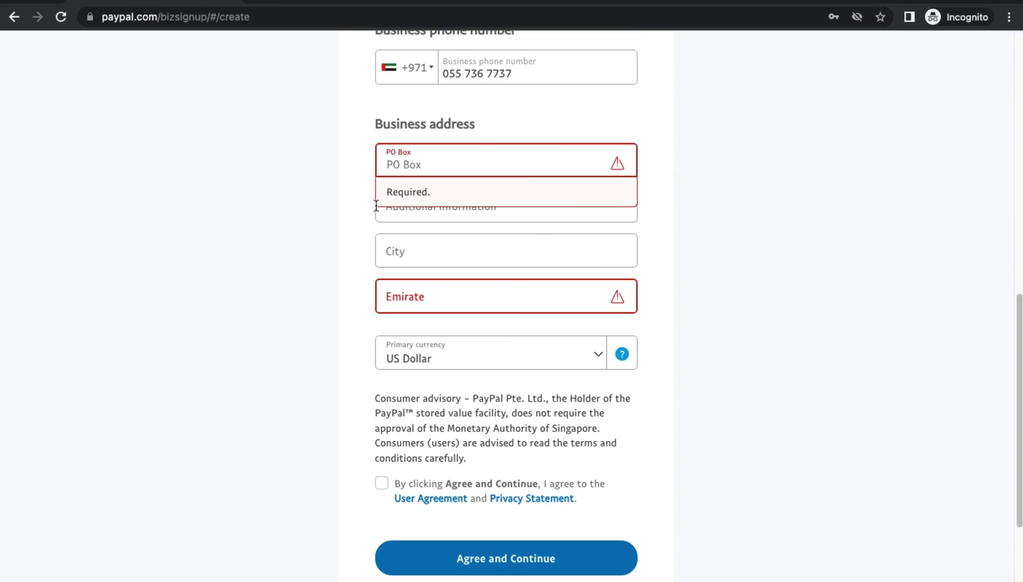
left_click(376, 205)
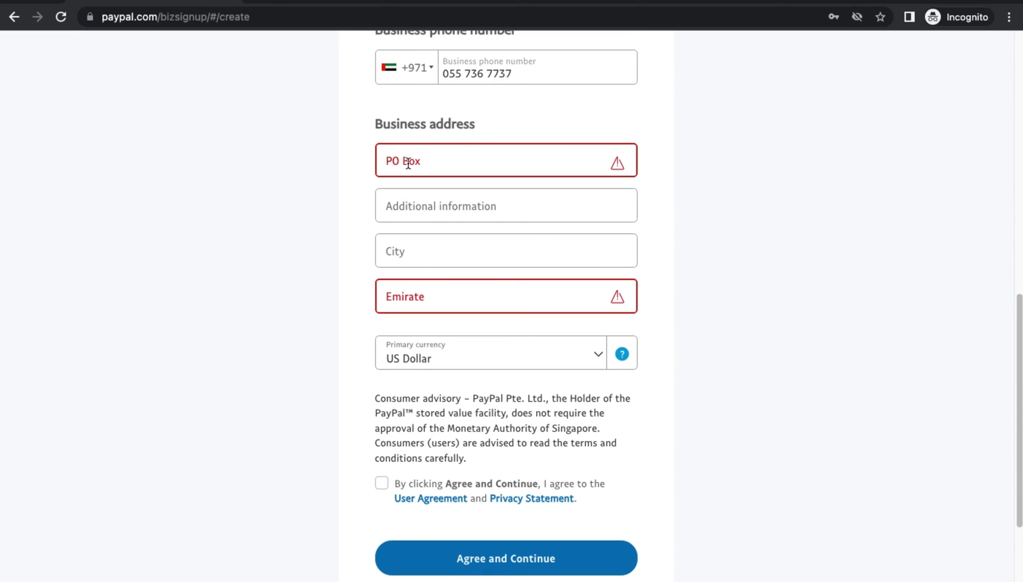
left_click(408, 163)
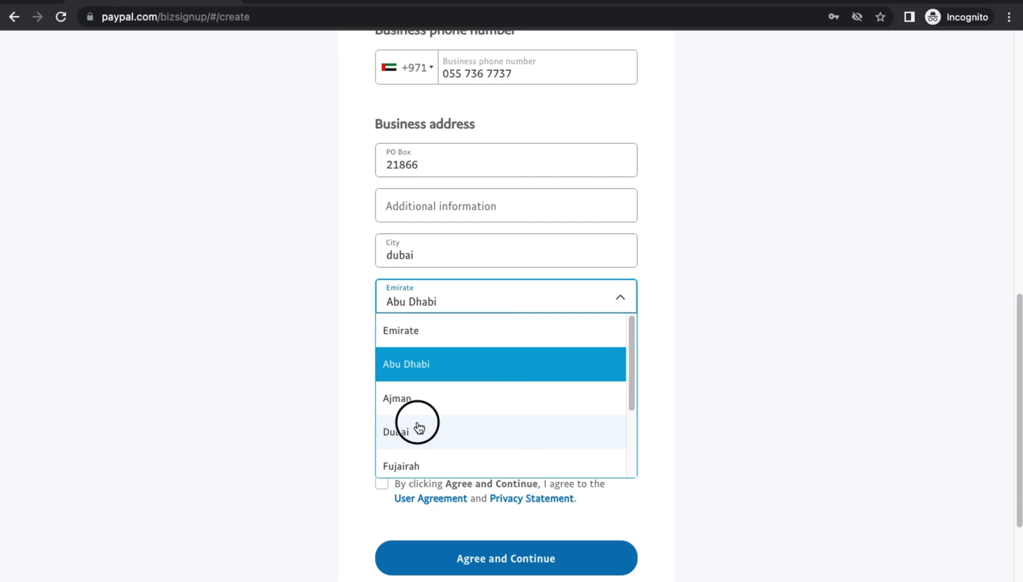
left_click(418, 425)
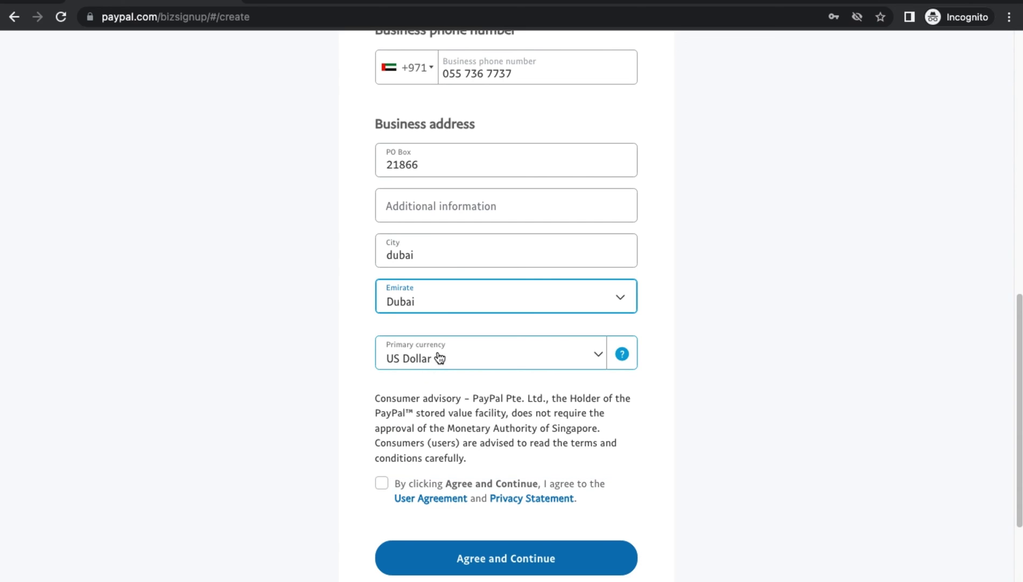
- Keep US Dollar as primary currency, accept the user agreement, and submit the form
left_click(442, 358)
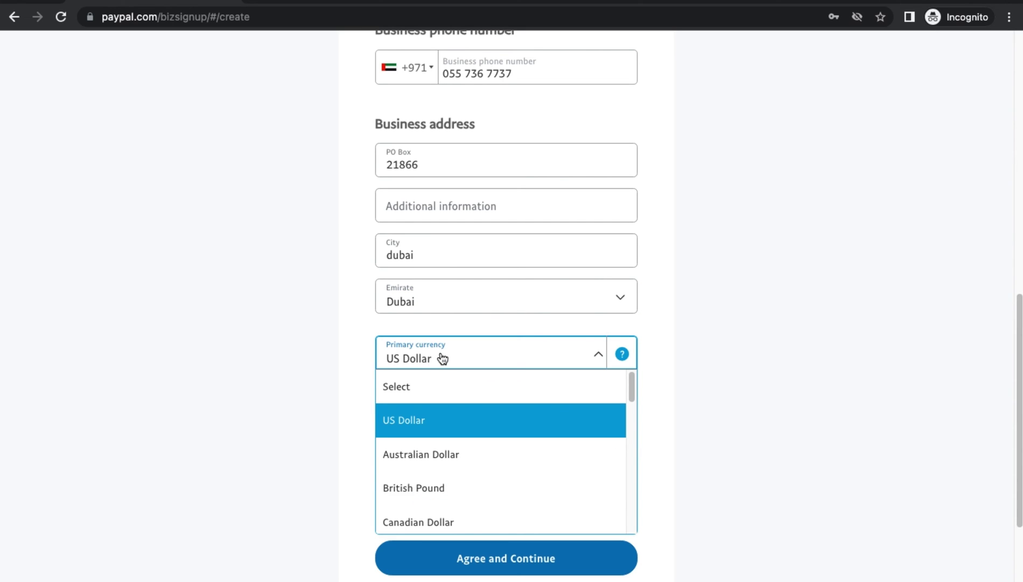
left_click(420, 431)
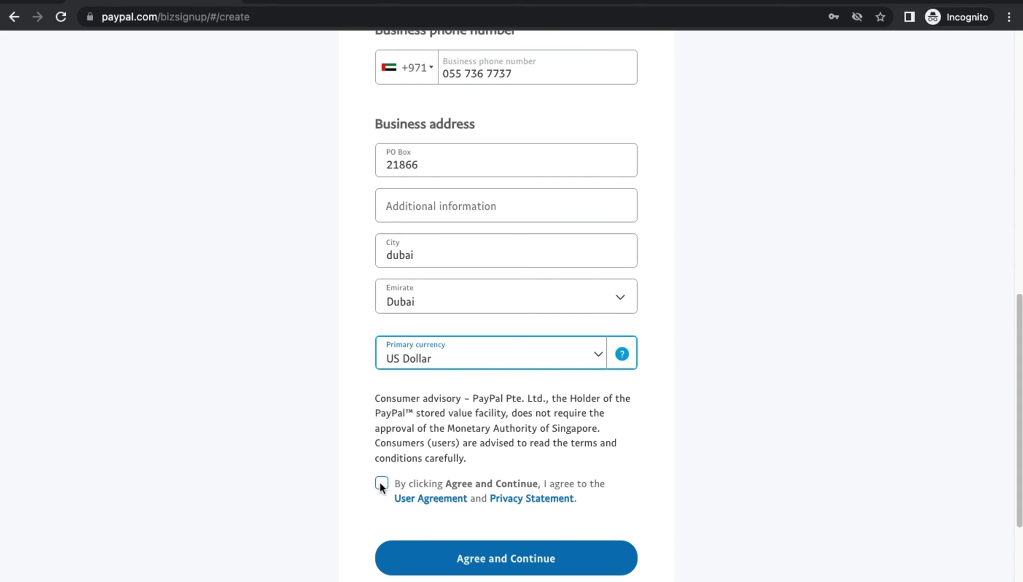
left_click(381, 483)
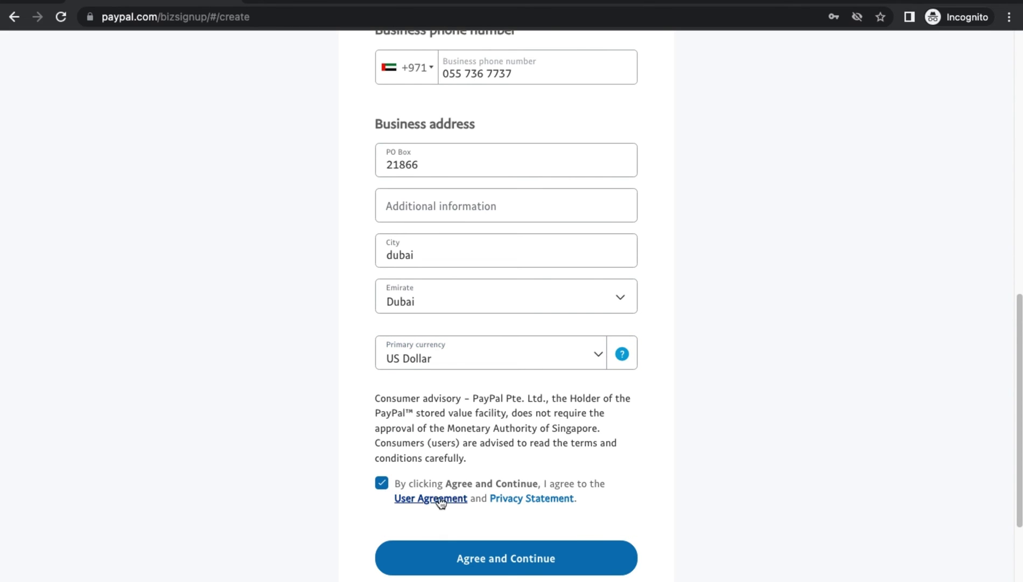
left_click(510, 569)
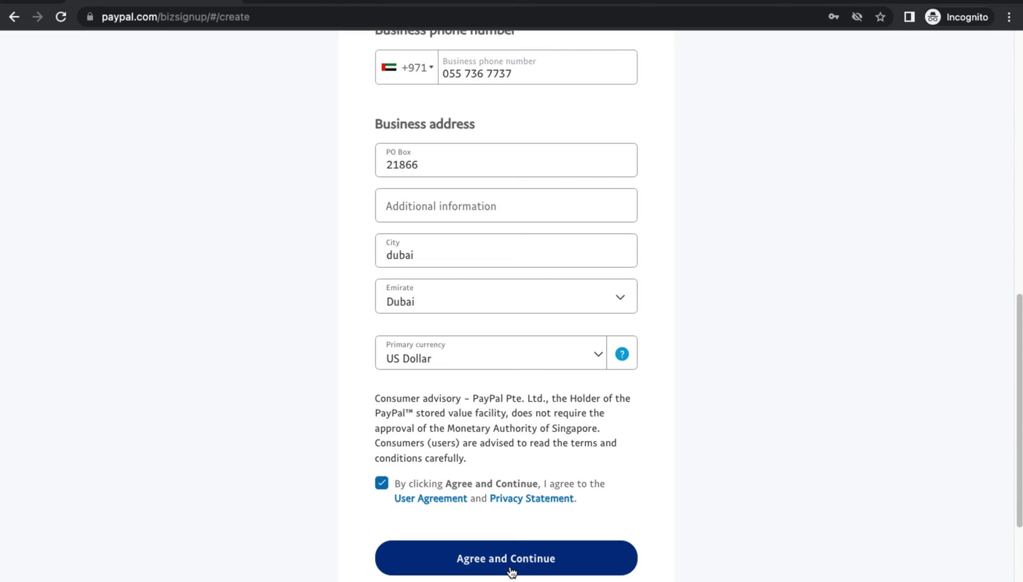
left_click(511, 570)
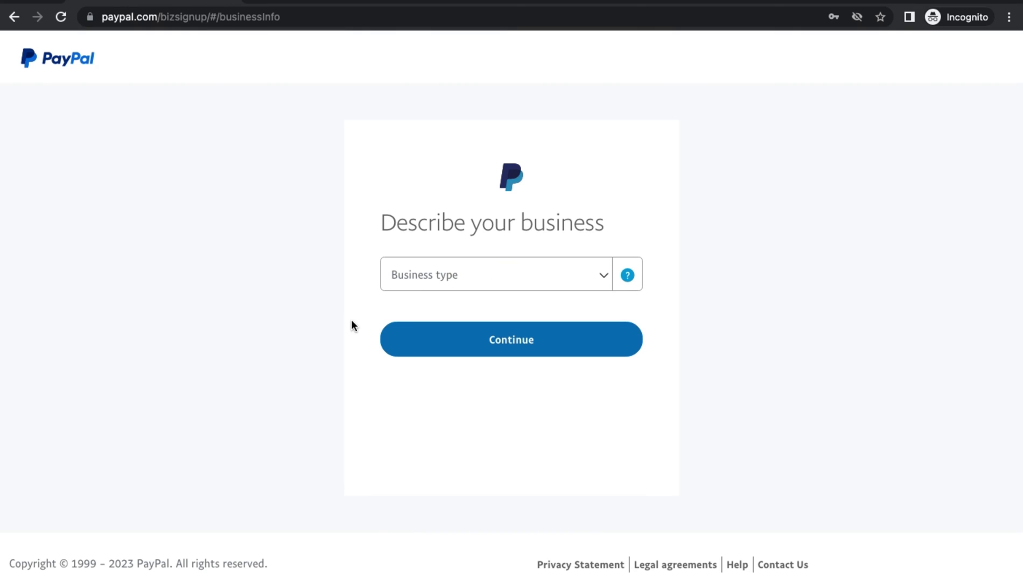
- Set business type Individual/Sole Proprietorship, pick the Management, Consulting keyword via 'consul', and continue
left_click(516, 280)
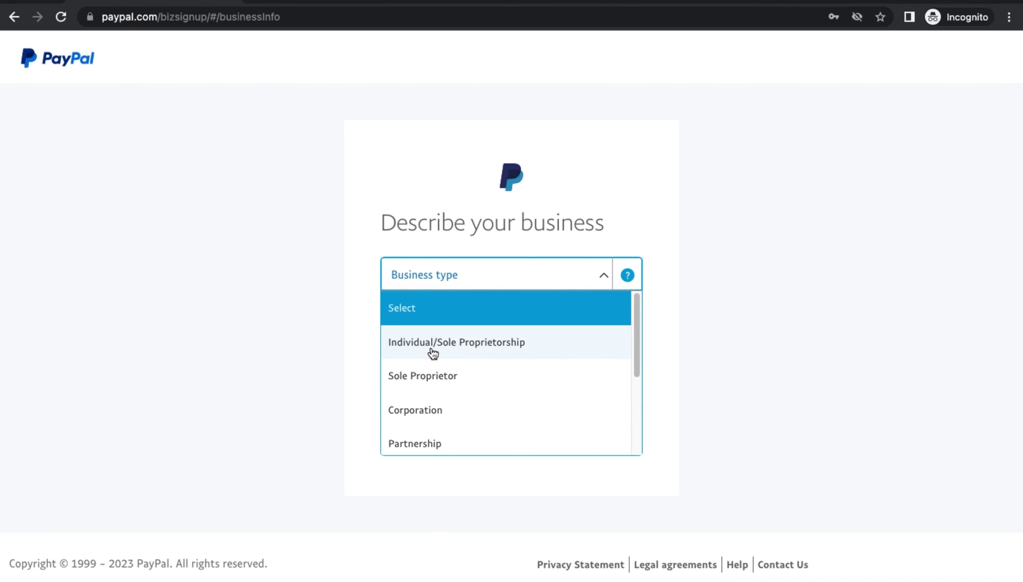
left_click(433, 350)
left_click(461, 315)
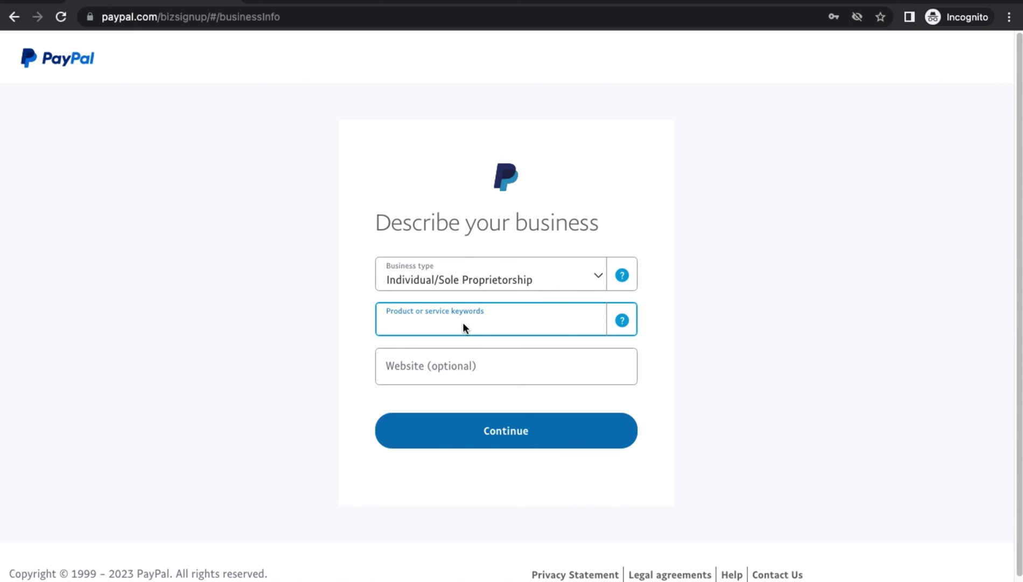
type("consul")
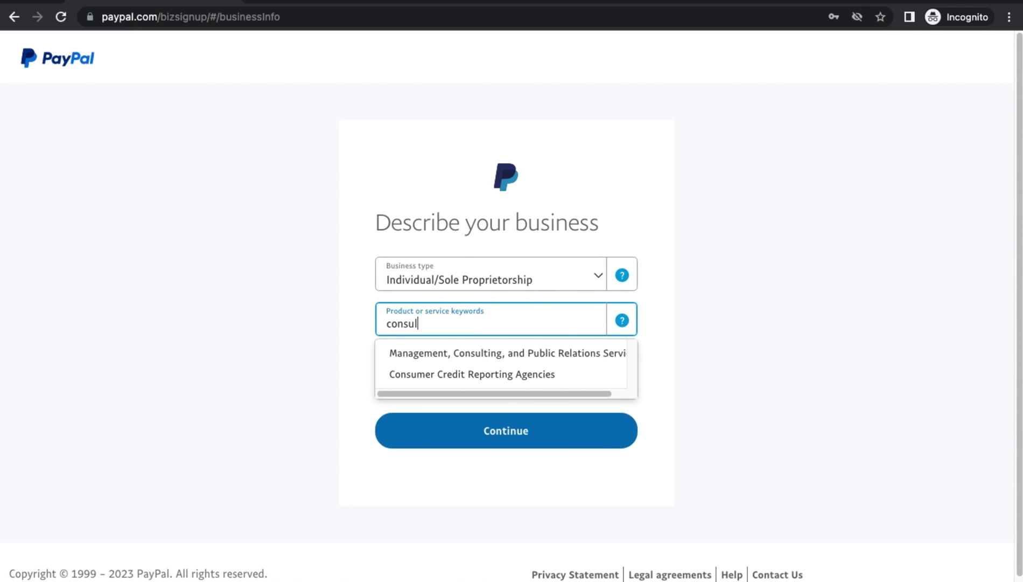
left_click(474, 353)
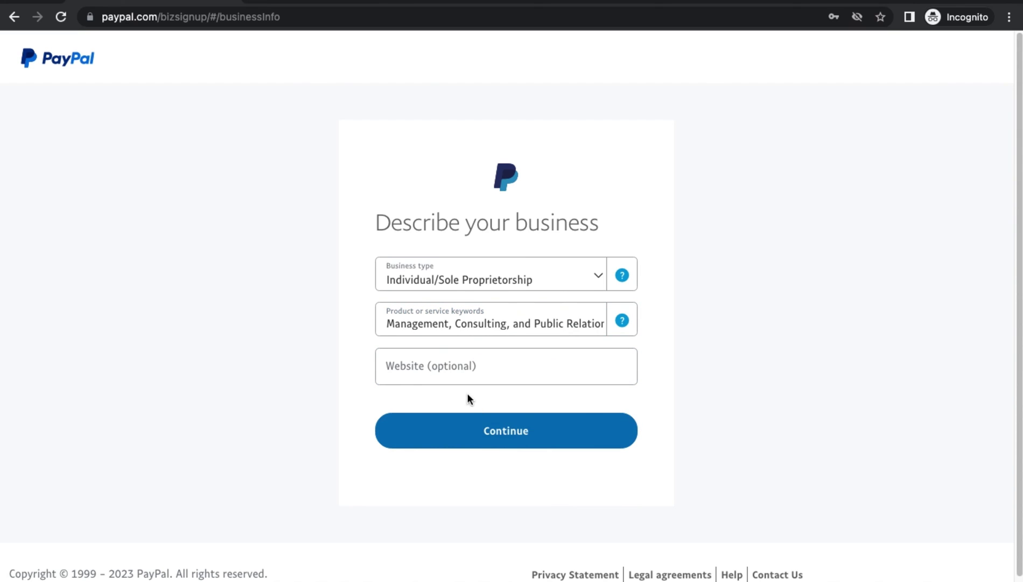
left_click(487, 442)
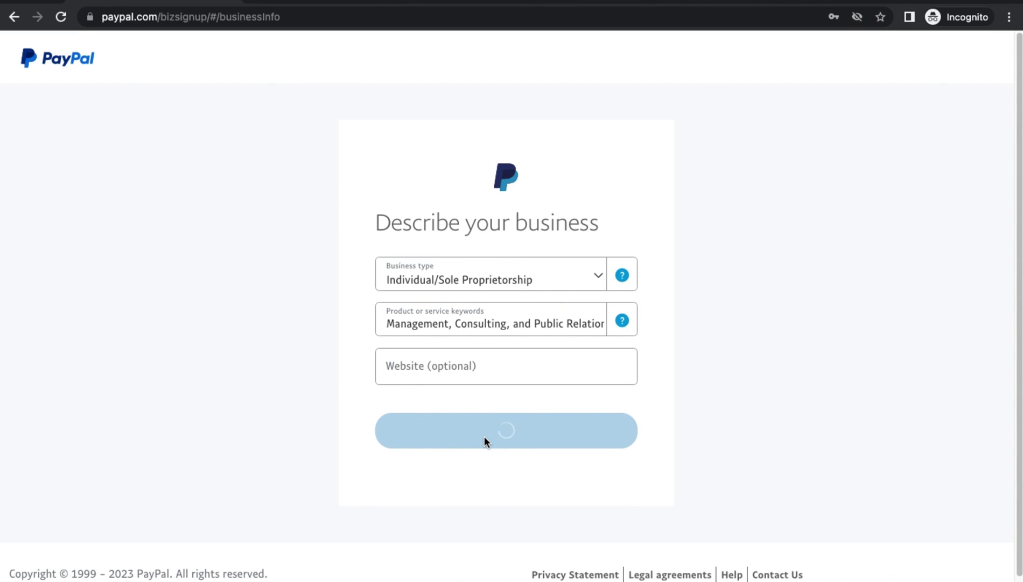
scroll(398, 290, "down", 5)
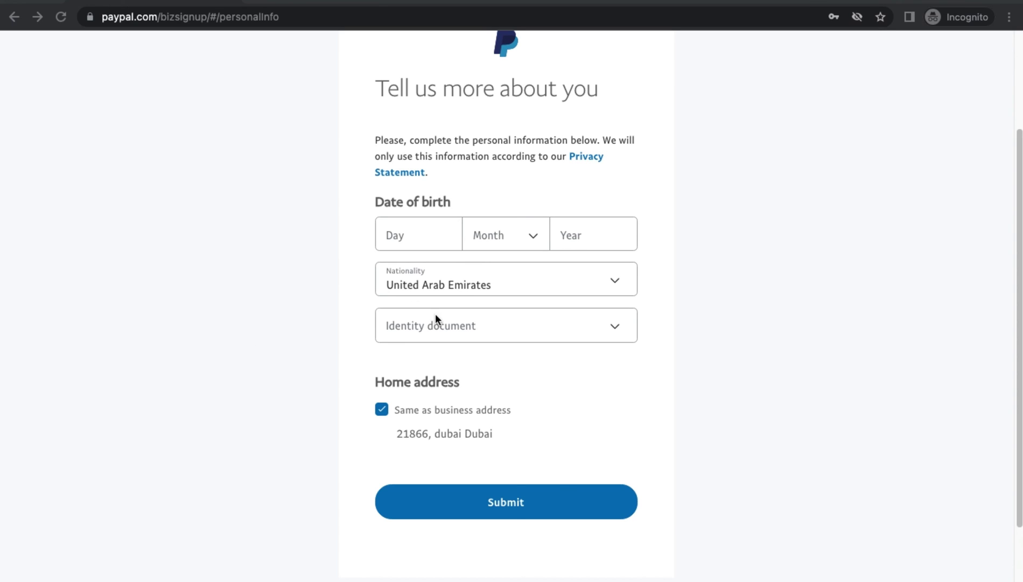
- Choose National ID as the identity document, enter its number, and submit the personal details
left_click(448, 324)
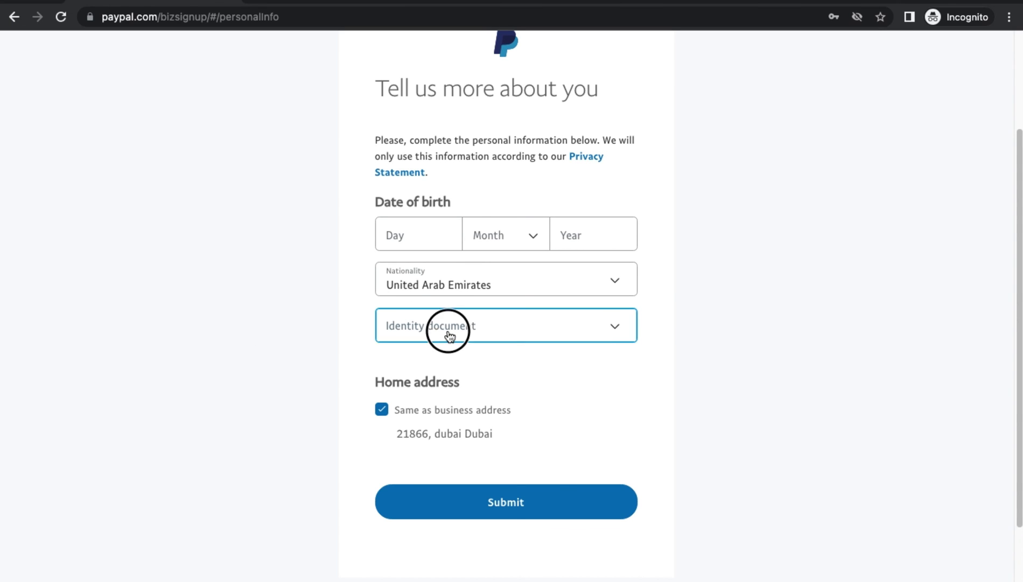
left_click(423, 393)
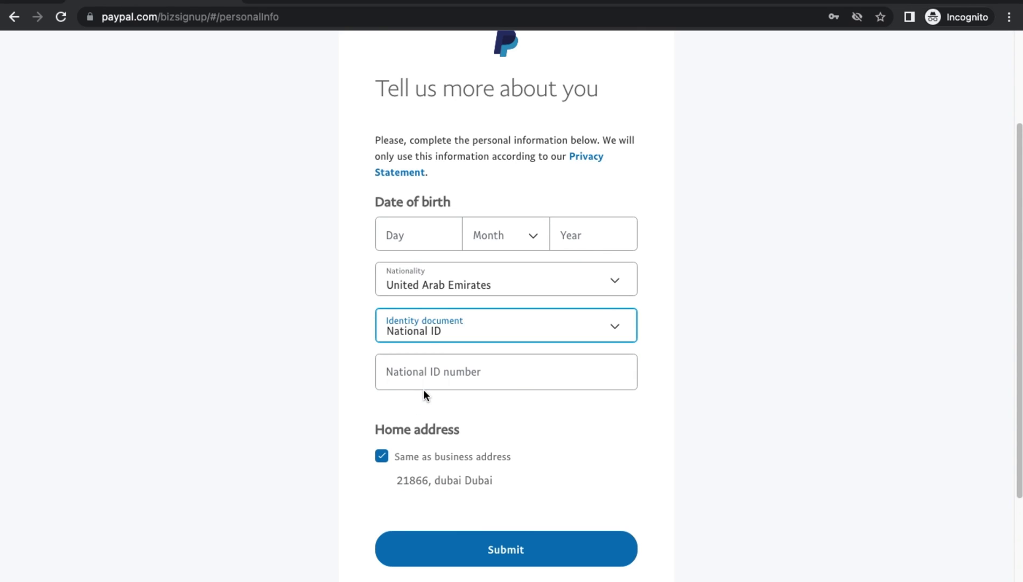
left_click(426, 372)
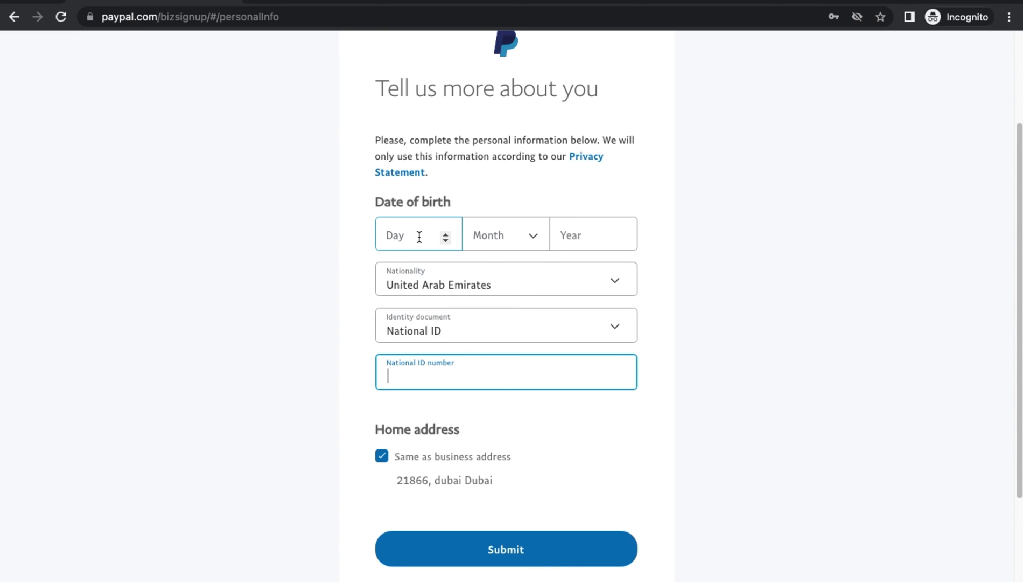
left_click(484, 550)
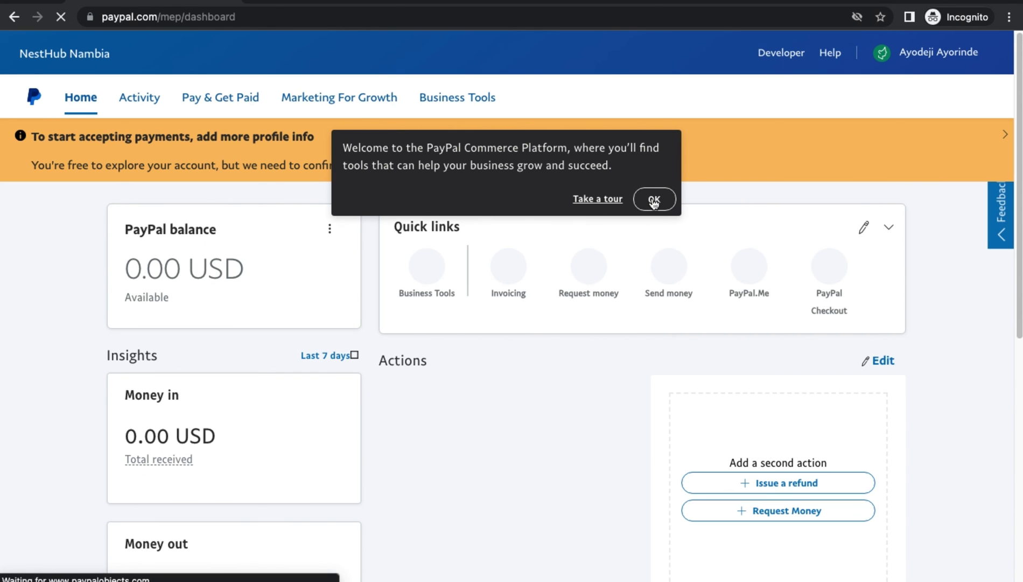
- Close the welcome popup and scroll the NestHub Nambia dashboard to the email and card confirmation tasks
left_click(655, 199)
scroll(274, 300, "down", 5)
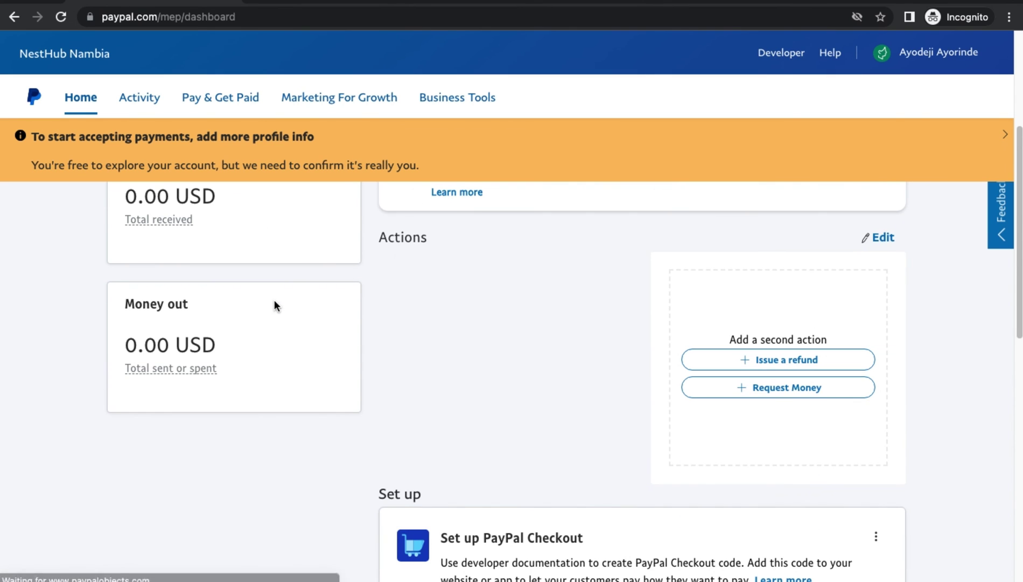
scroll(406, 291, "up", 5)
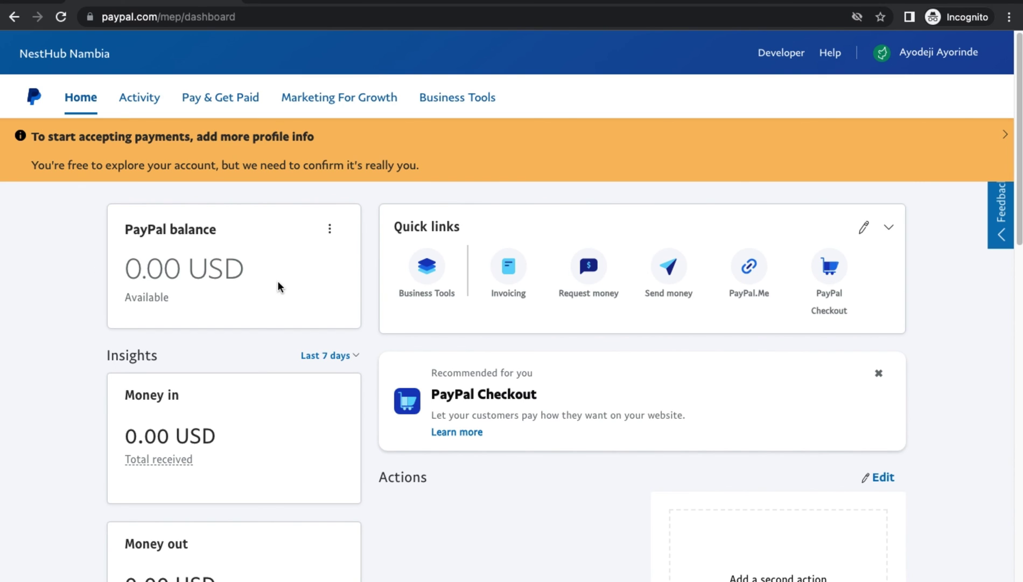
scroll(384, 275, "down", 9)
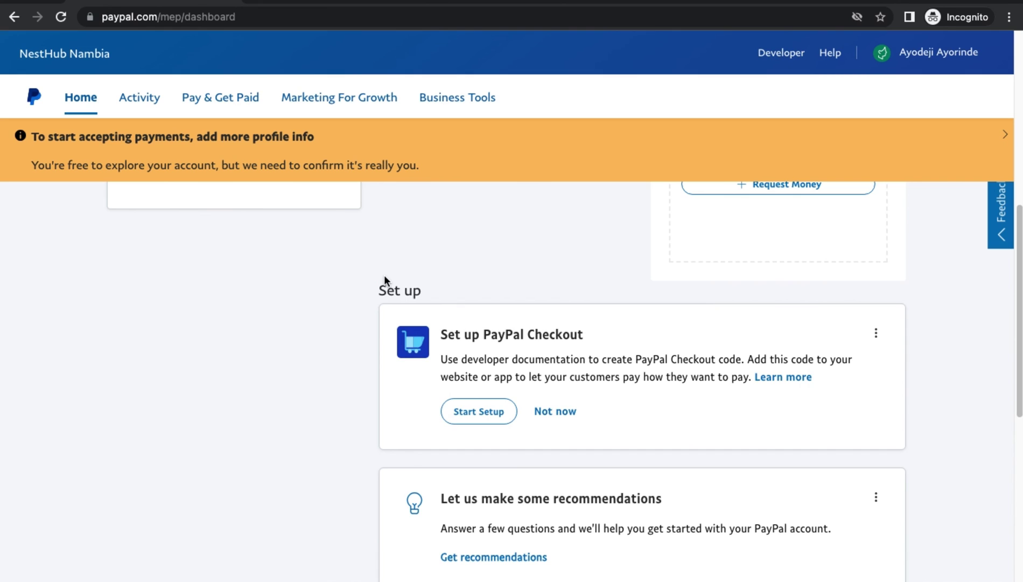
scroll(343, 307, "down", 5)
scroll(343, 308, "down", 3)
scroll(348, 311, "up", 4)
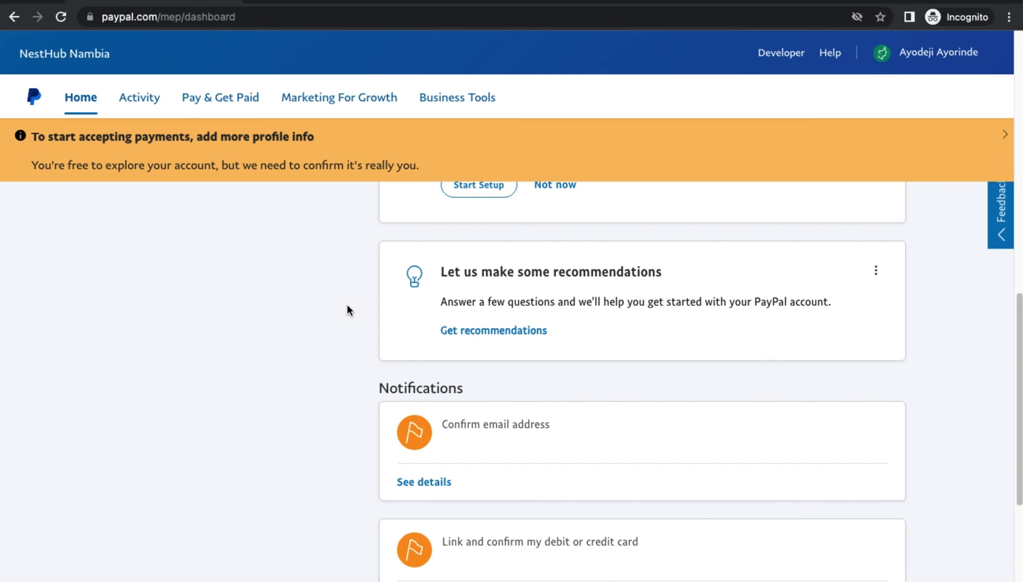
scroll(346, 310, "down", 1)
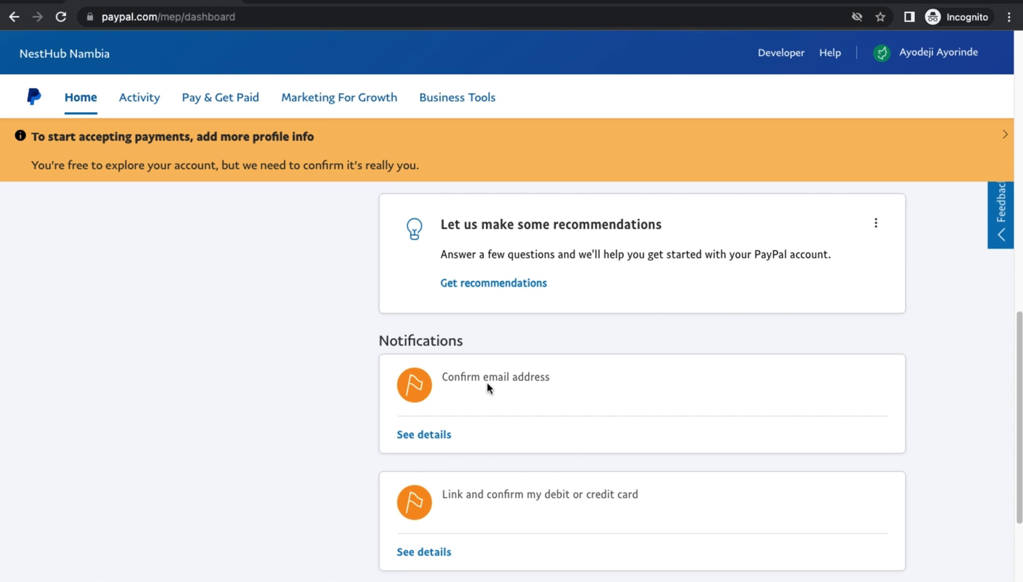
scroll(487, 383, "down", 2)
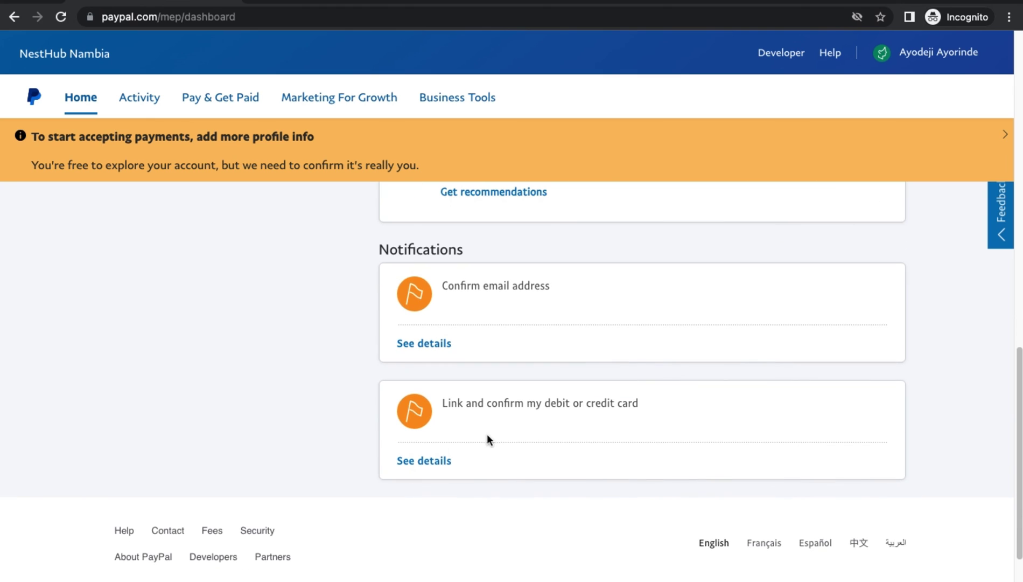